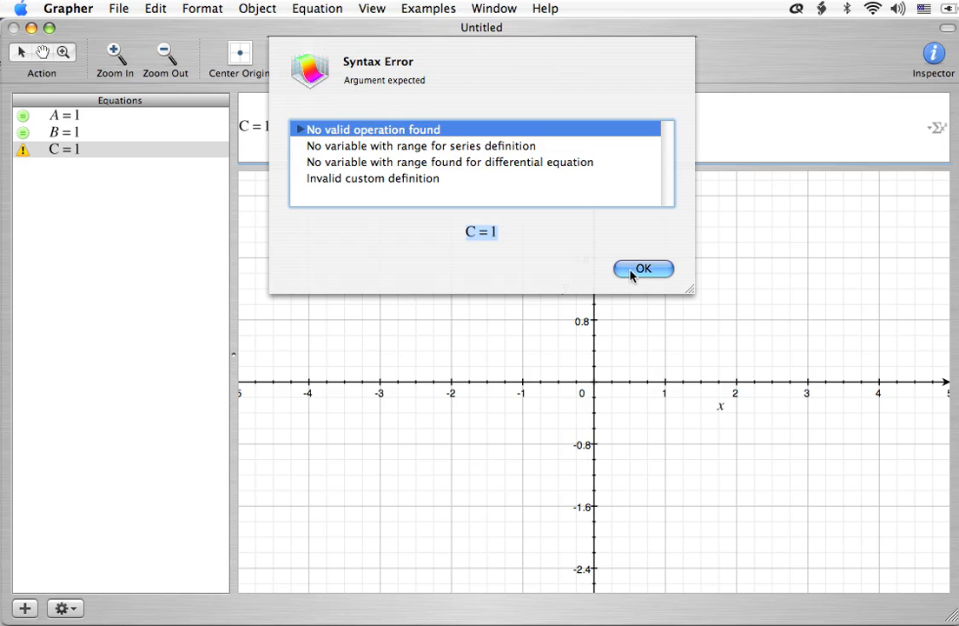
# Dismiss the syntax error and replace the invalid C = 1 definition with D = 1
pyautogui.click(618, 271)
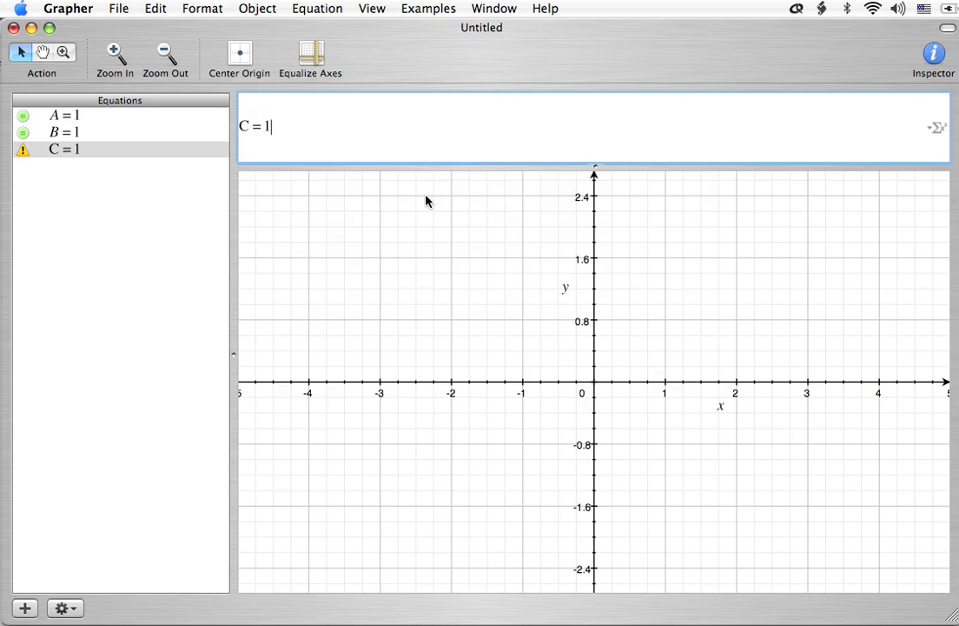
pyautogui.press('BackSpace')
pyautogui.press('BackSpace')
pyautogui.press('BackSpace')
pyautogui.write('D = 1')
pyautogui.press('Return')
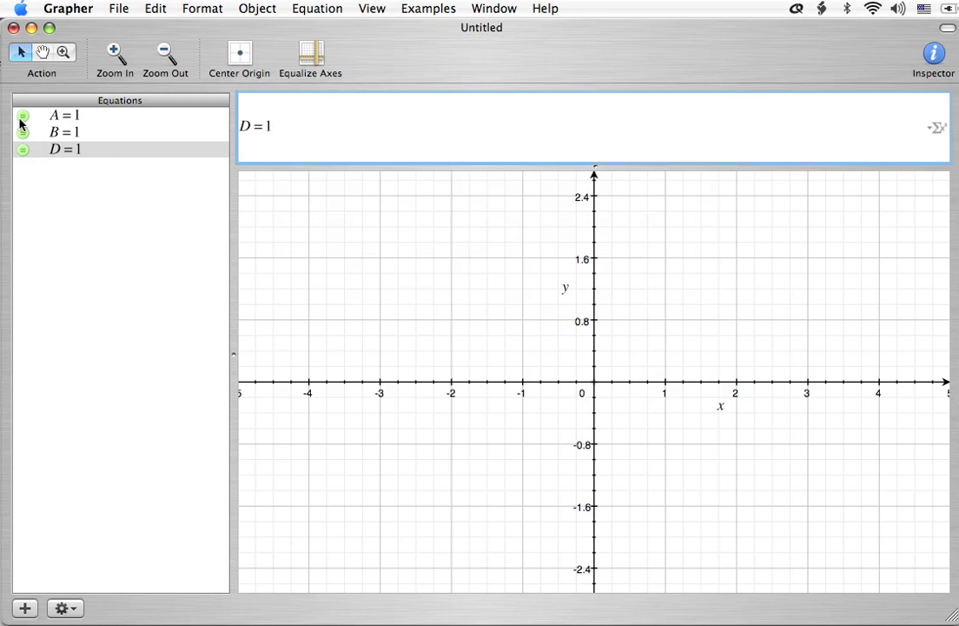
pyautogui.click(53, 185)
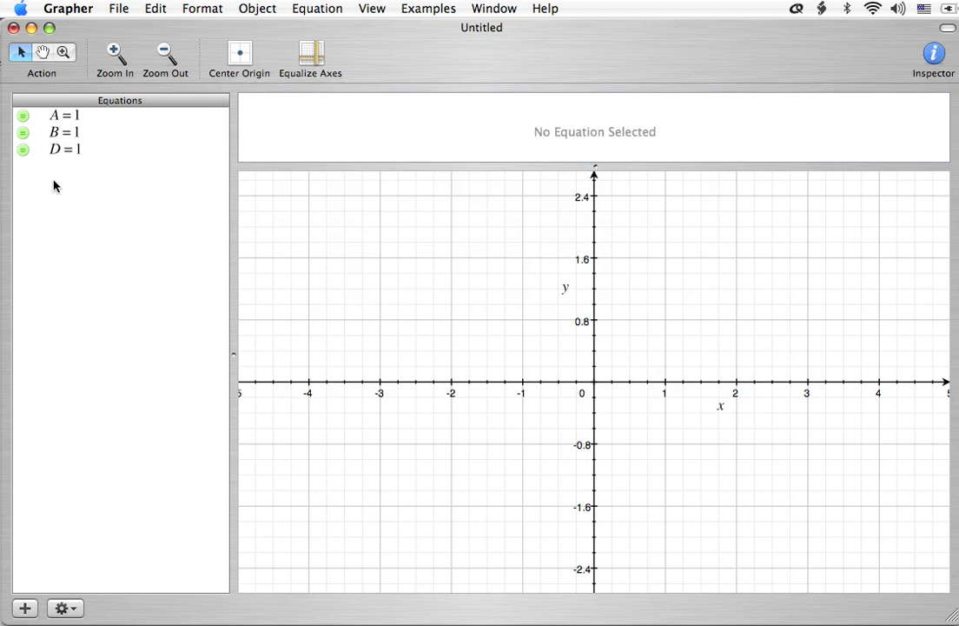
# Add a new equation Ax + By = D to plot the line from the three constants
pyautogui.press('super+Return')
pyautogui.press('BackSpace')
pyautogui.press('BackSpace')
pyautogui.write('Ax')
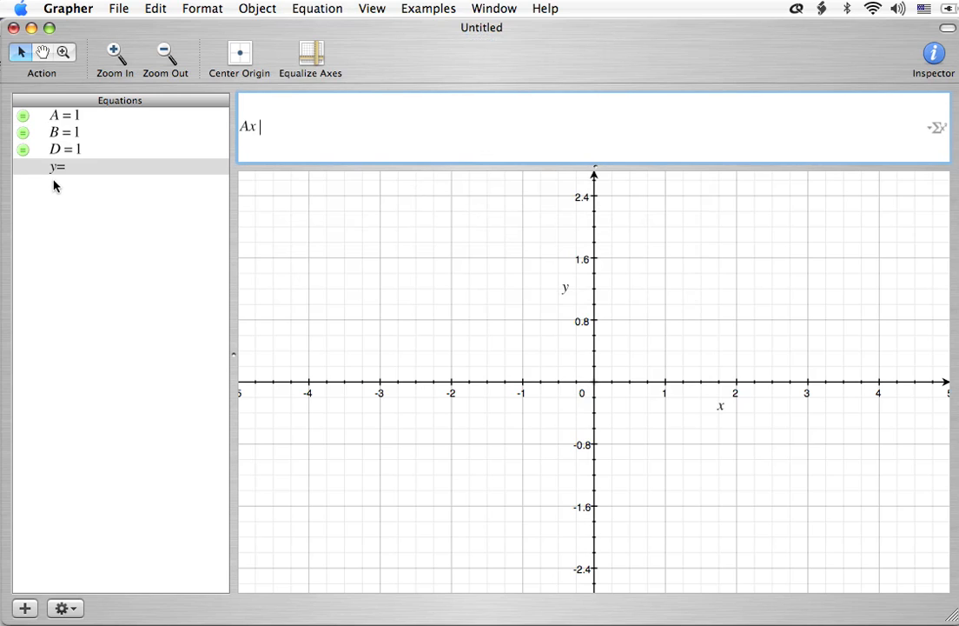
pyautogui.write(' + By = C')
pyautogui.press('BackSpace')
pyautogui.write('D')
pyautogui.press('Return')
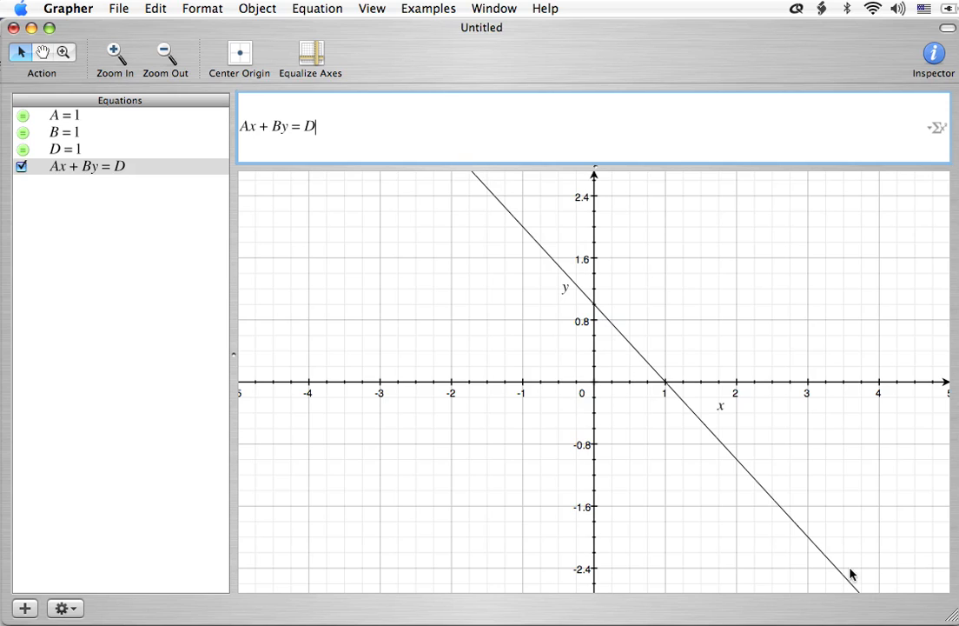
# Change the line color of the Ax + By = D graph to the green Spring crayon
pyautogui.click(176, 171)
pyautogui.click(931, 58)
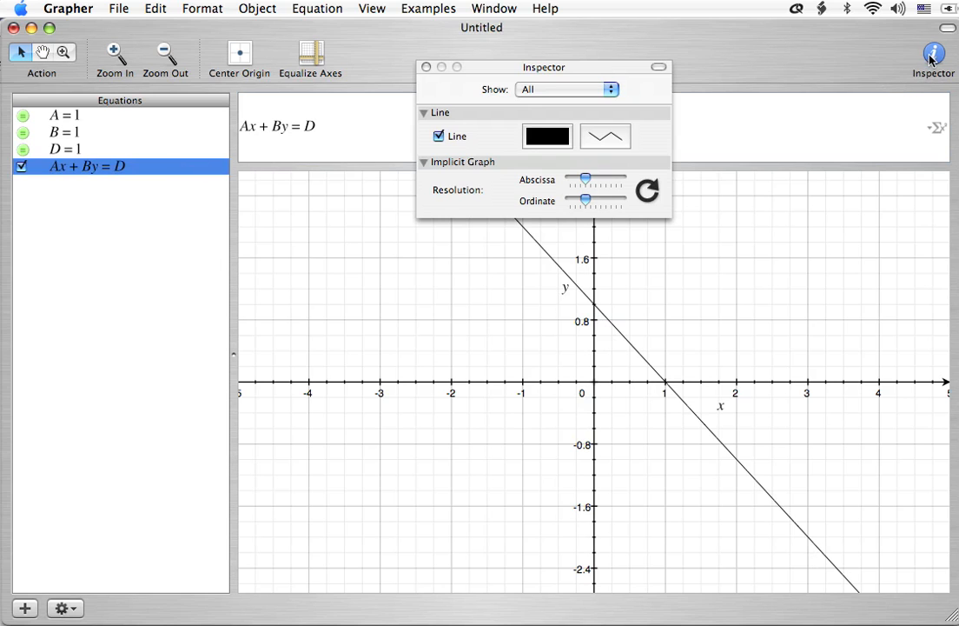
pyautogui.click(533, 141)
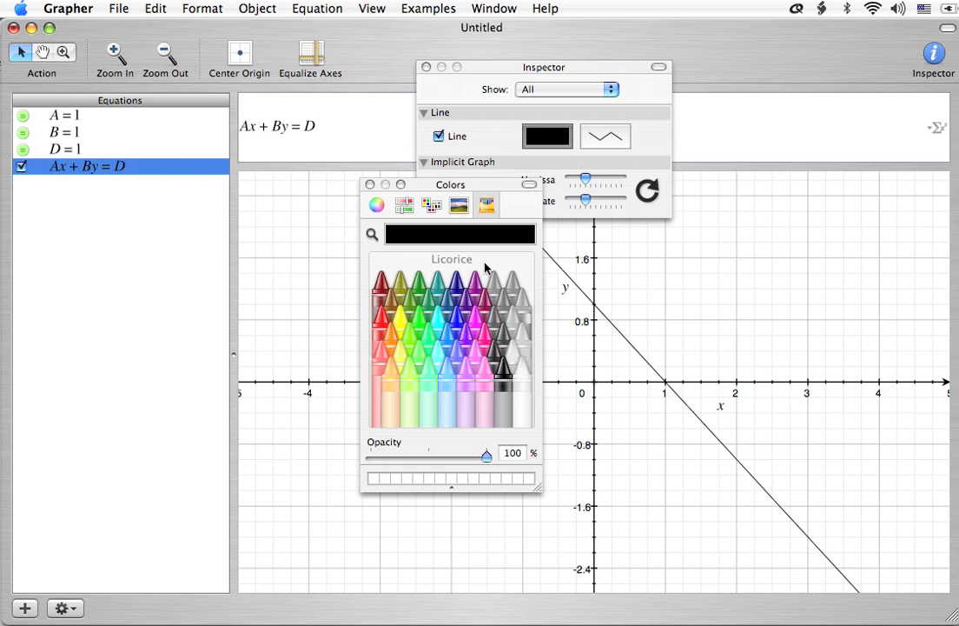
pyautogui.click(420, 320)
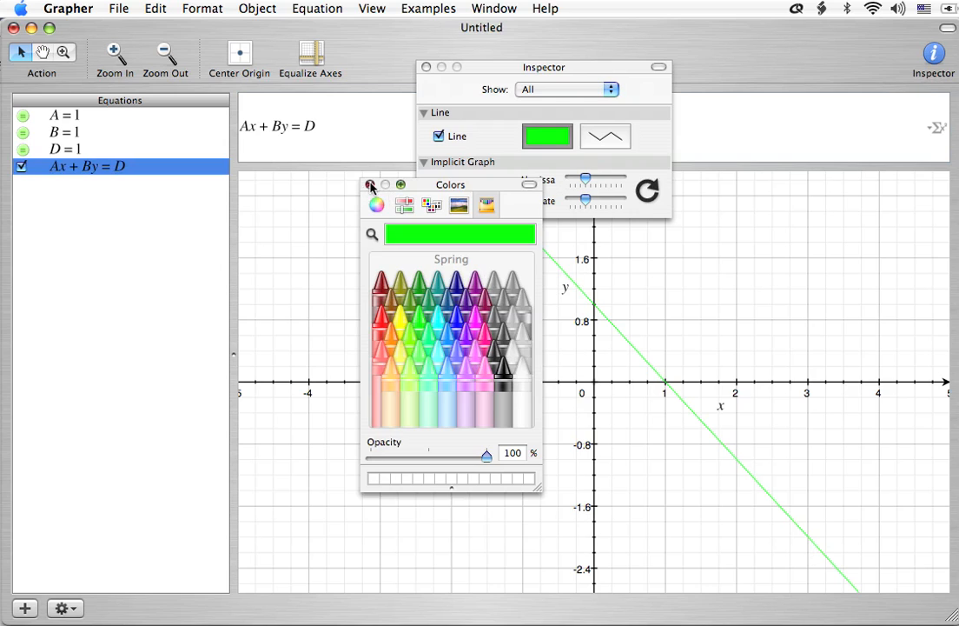
pyautogui.click(370, 184)
pyautogui.click(426, 67)
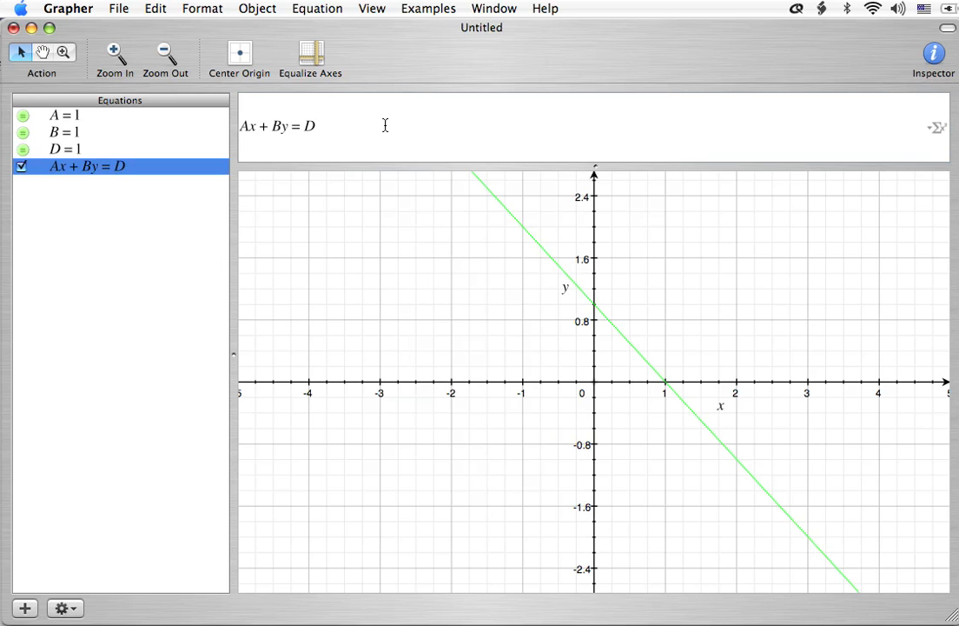
# Turn the constant A = 1 into an animated parameter
pyautogui.click(381, 128)
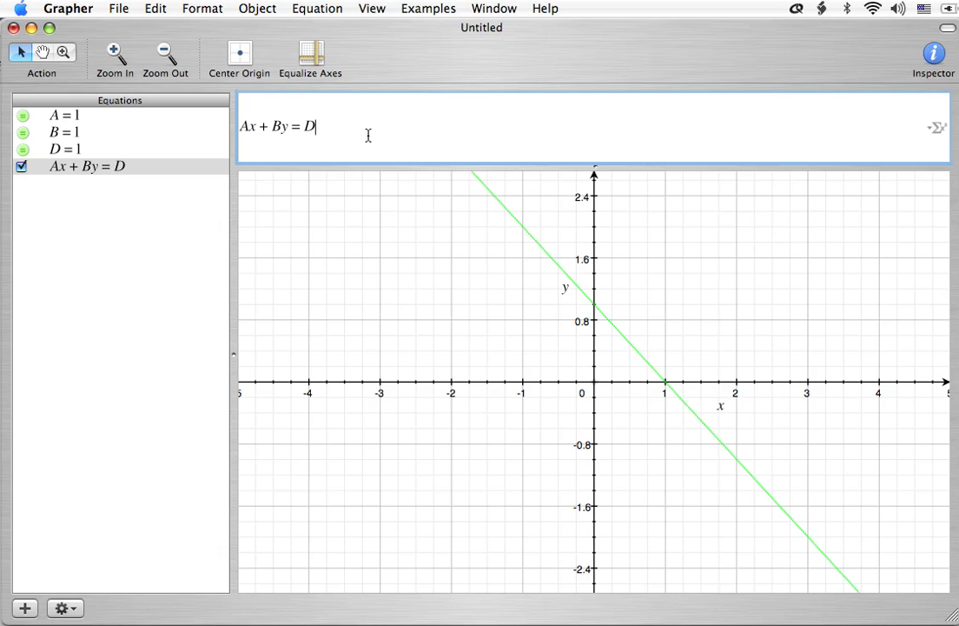
pyautogui.click(189, 197)
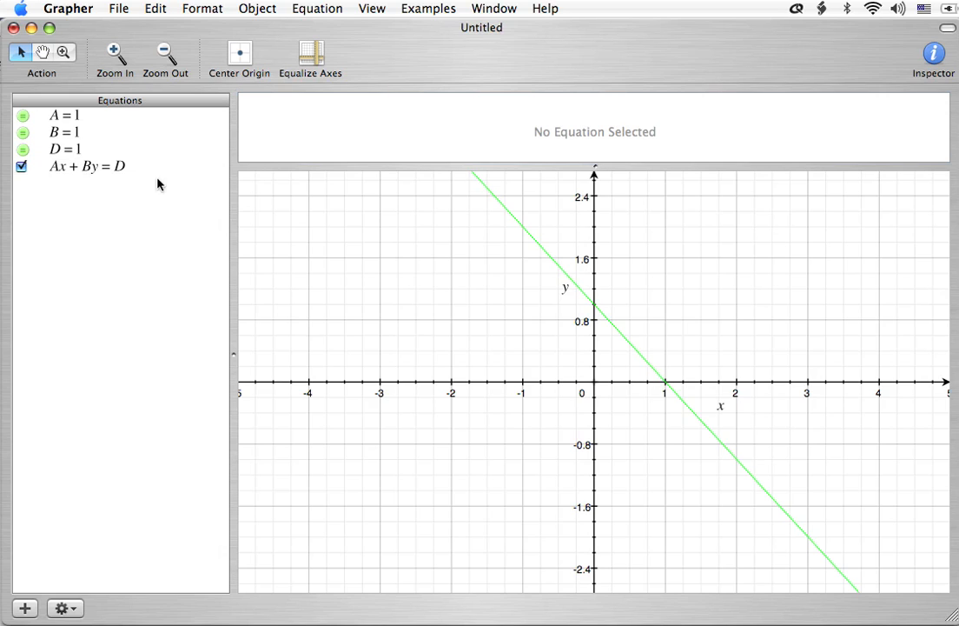
pyautogui.click(88, 117)
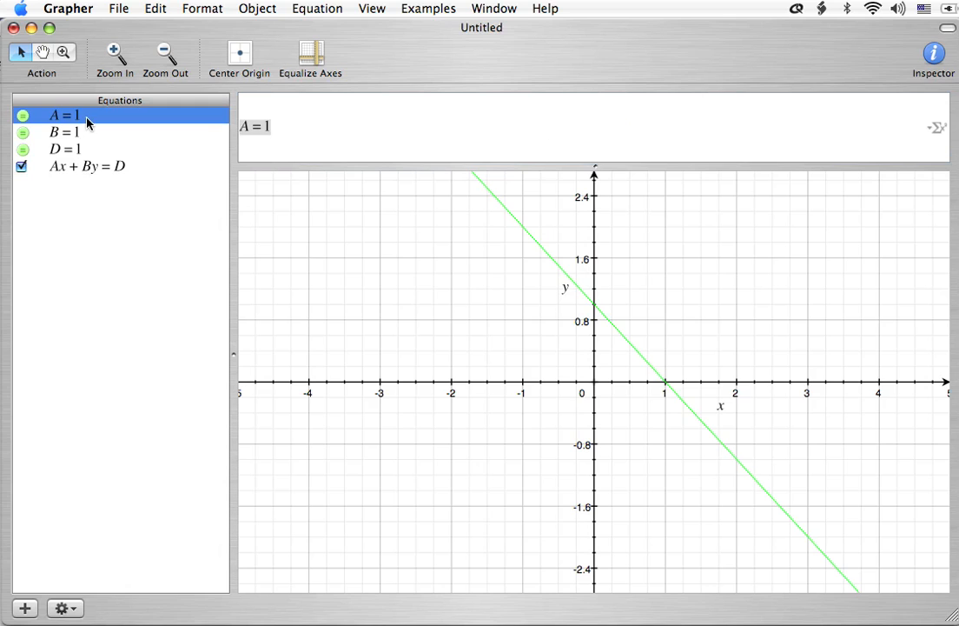
pyautogui.click(336, 4)
pyautogui.click(335, 9)
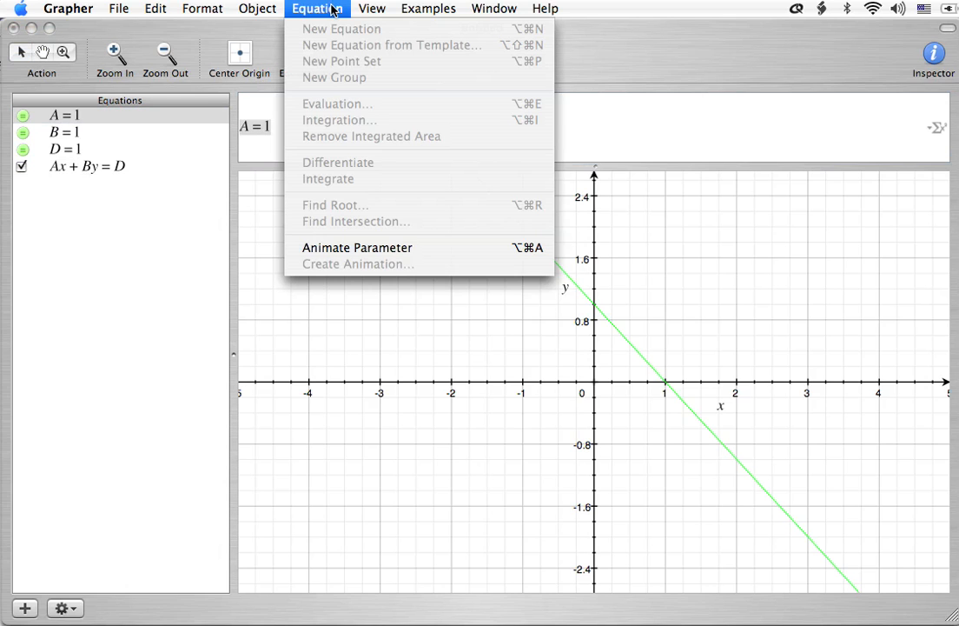
pyautogui.click(339, 250)
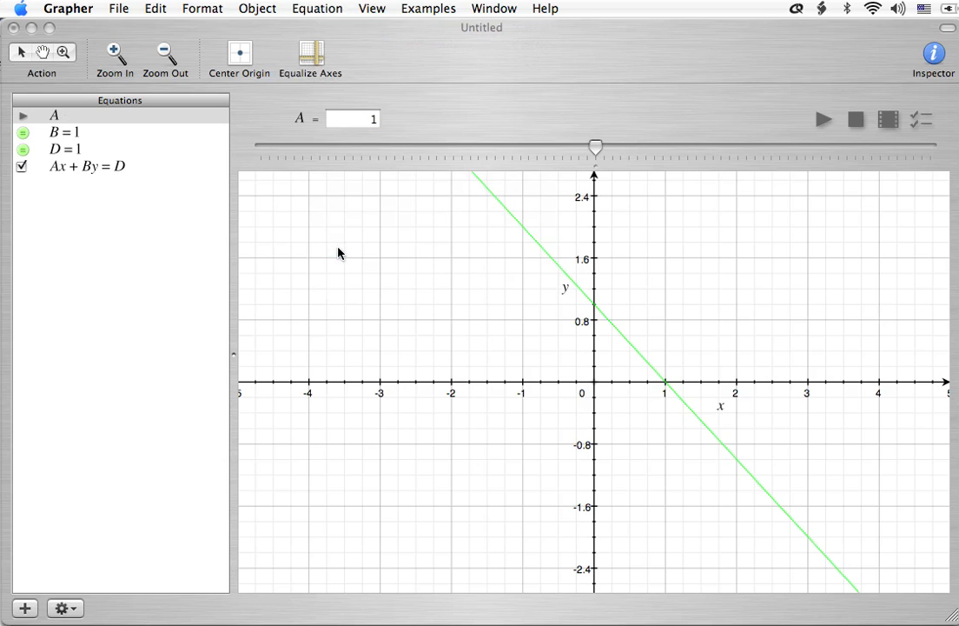
# Set the value range of parameter A to a minimum of -4 and a maximum of 4
pyautogui.click(922, 122)
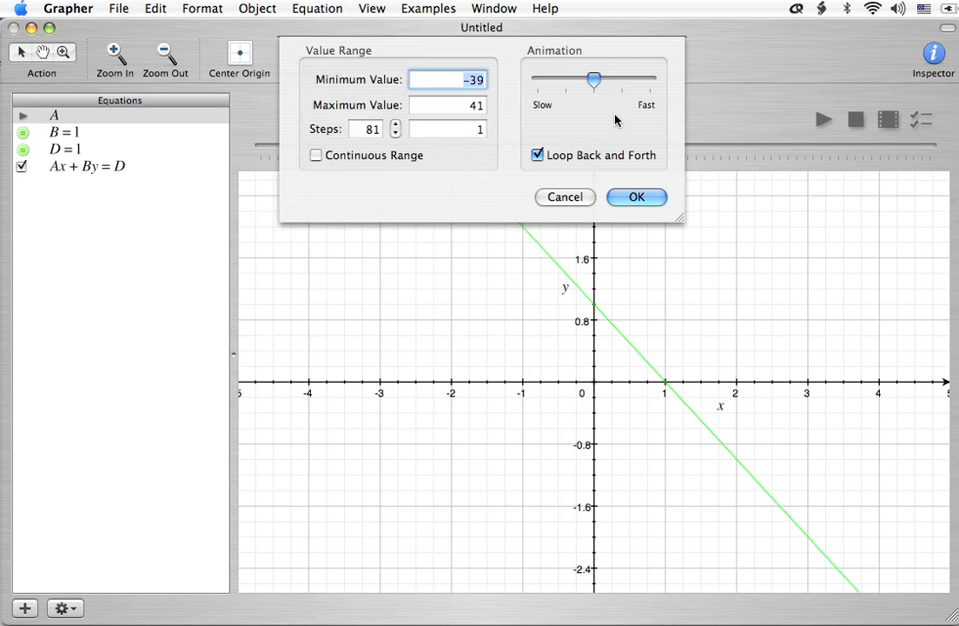
pyautogui.write('-4')
pyautogui.press('Tab')
pyautogui.write('4')
pyautogui.press('Tab')
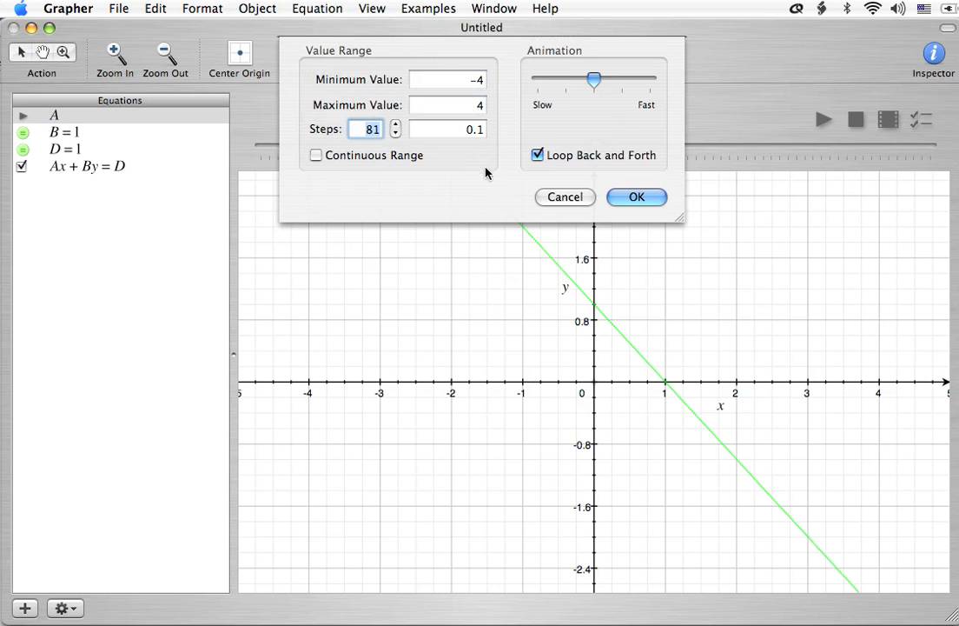
pyautogui.click(632, 198)
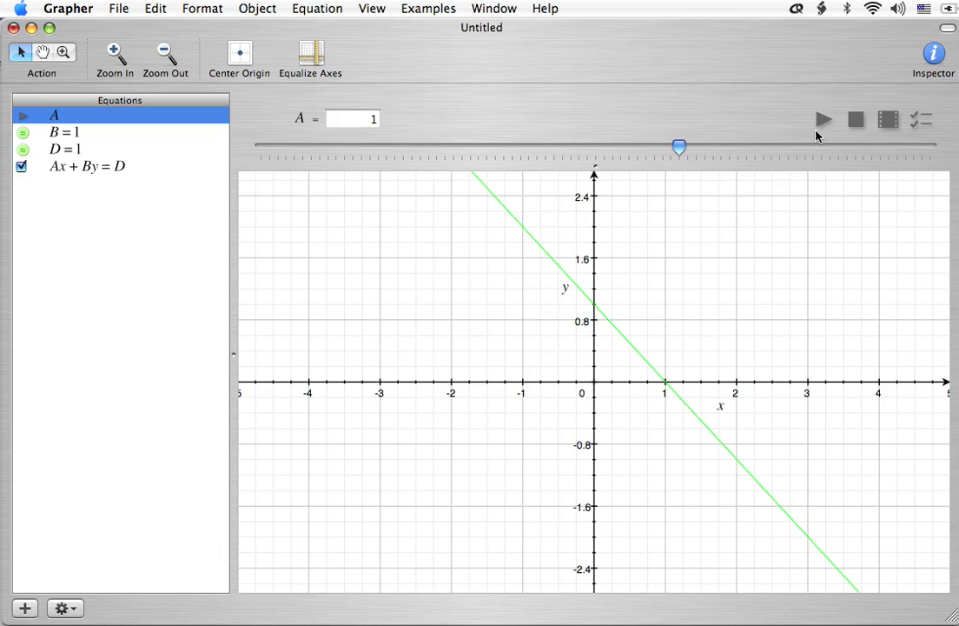
# Play and pause the animation of parameter A, and set A to 2
pyautogui.click(824, 122)
pyautogui.click(824, 121)
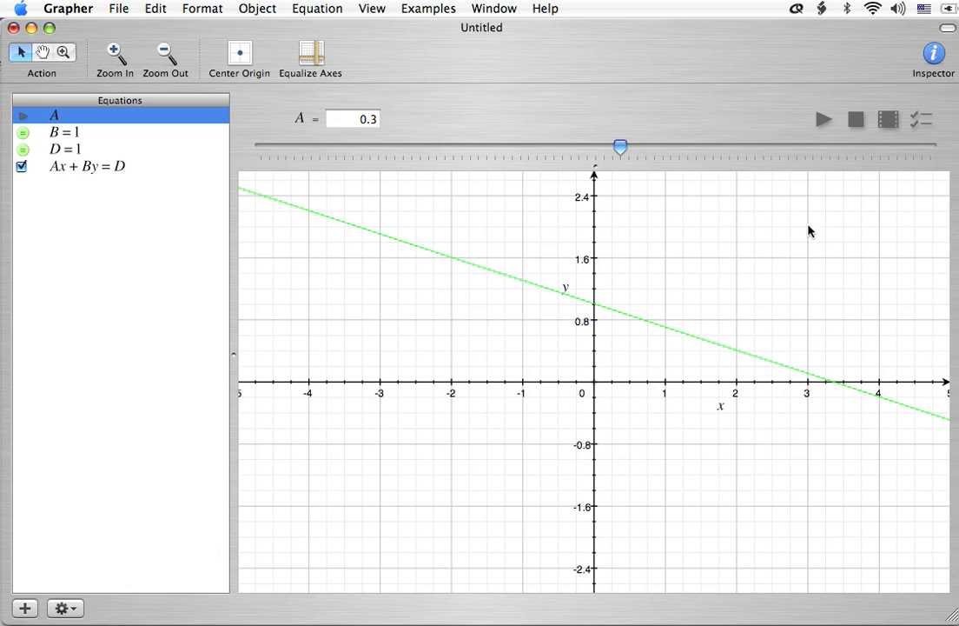
pyautogui.click(822, 122)
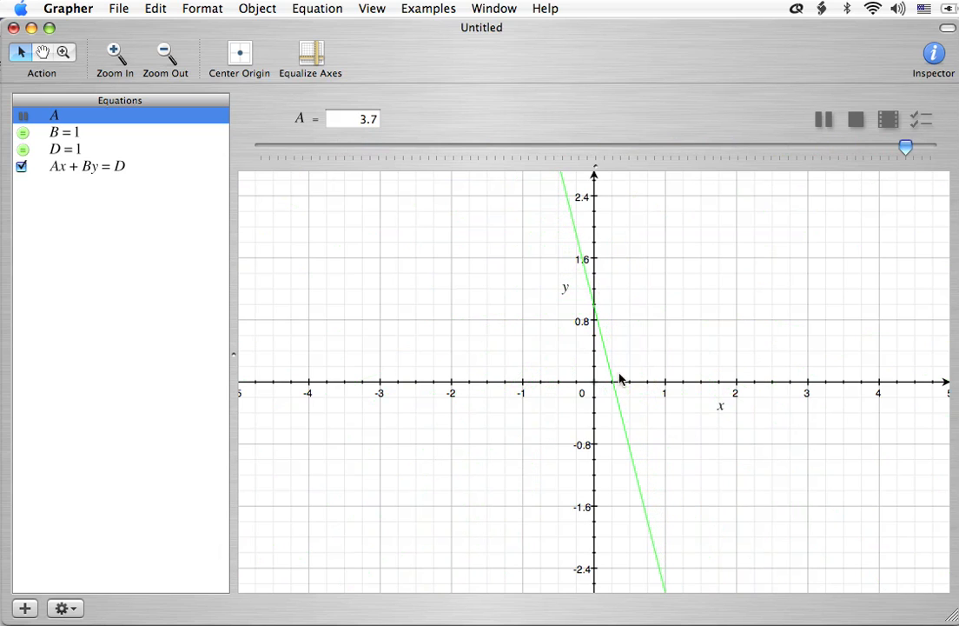
pyautogui.click(823, 121)
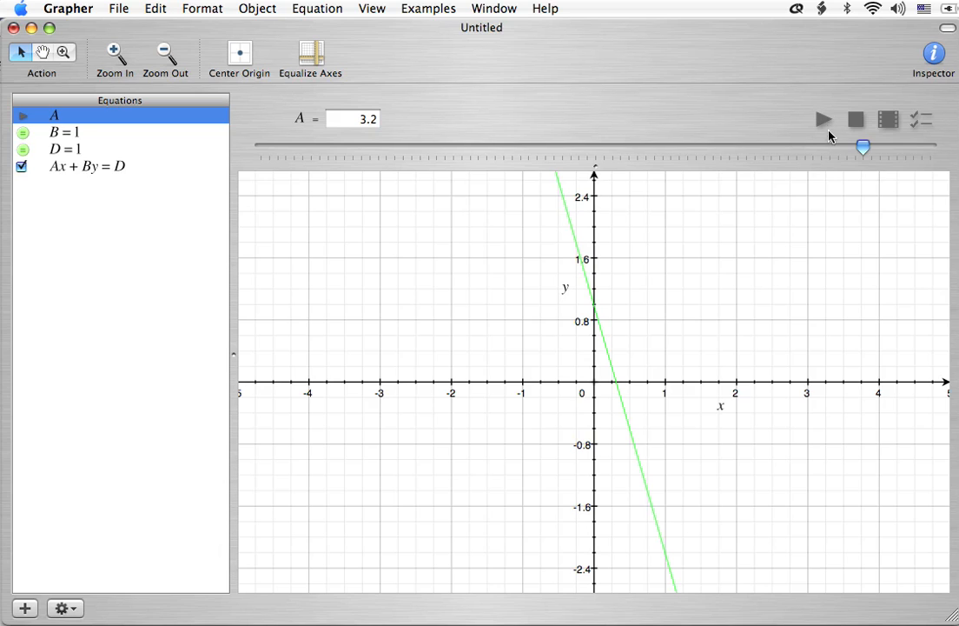
pyautogui.moveTo(863, 152); pyautogui.dragTo(767, 163)
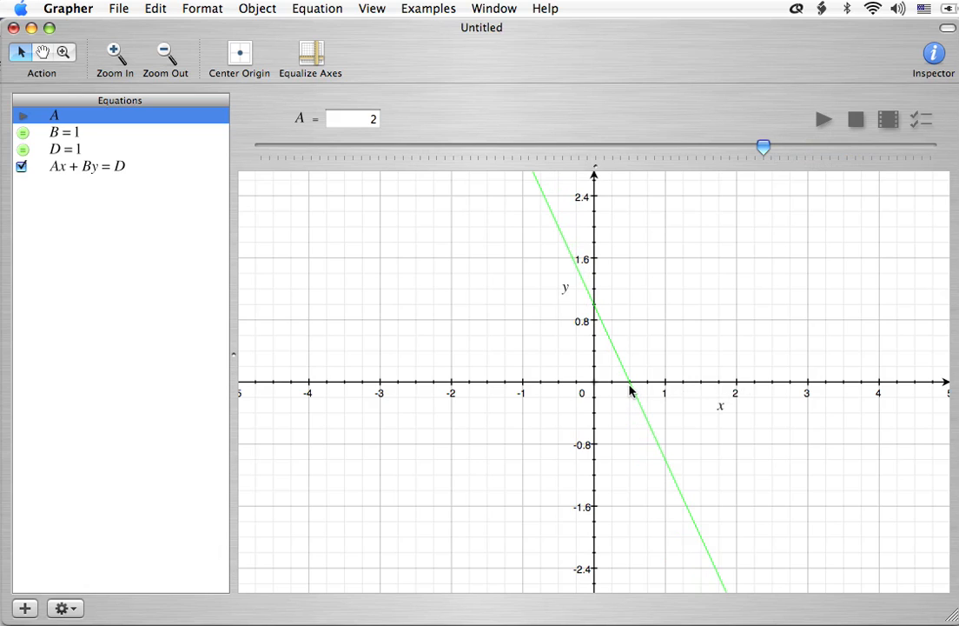
pyautogui.click(141, 276)
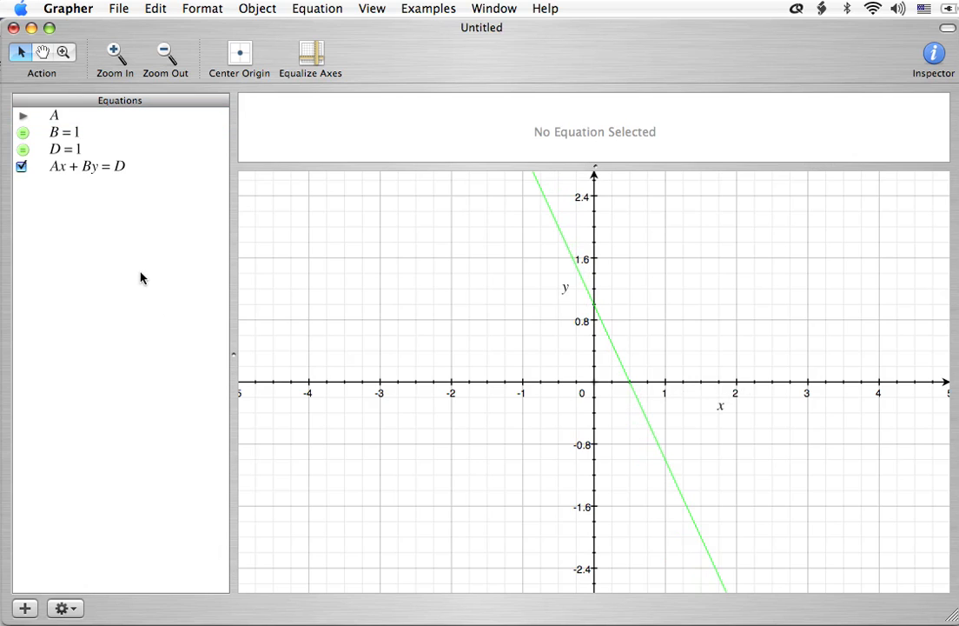
# Add a new equation x = 1/2 to plot a vertical line through the x-intercept
pyautogui.doubleClick(145, 284)
pyautogui.press('BackSpace')
pyautogui.press('BackSpace')
pyautogui.write('x')
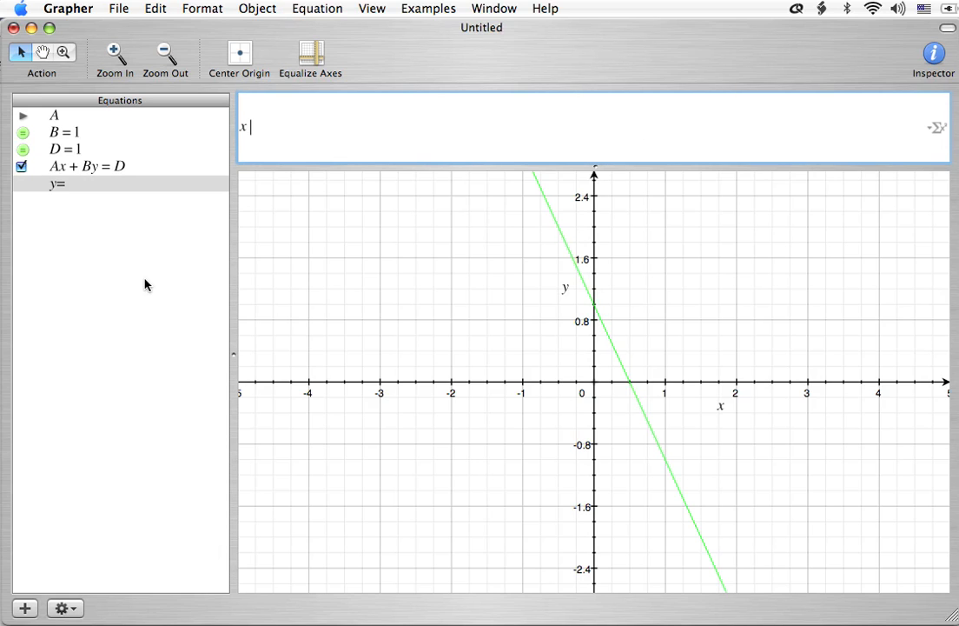
pyautogui.write(' = 1/2')
pyautogui.press('Return')
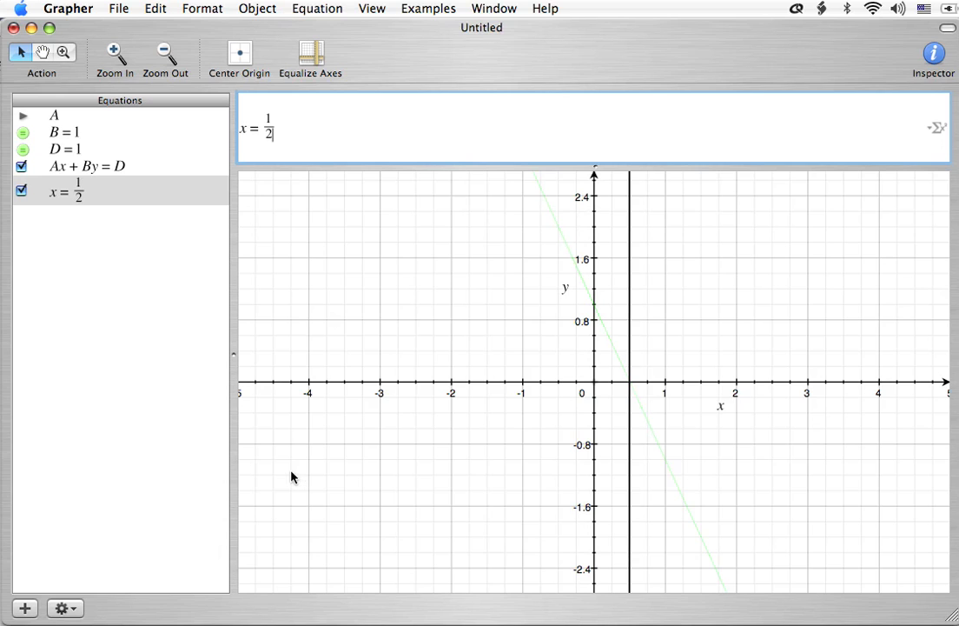
# Replace the denominator of the x = 1/2 equation with A so the line follows the parameter
pyautogui.click(96, 200)
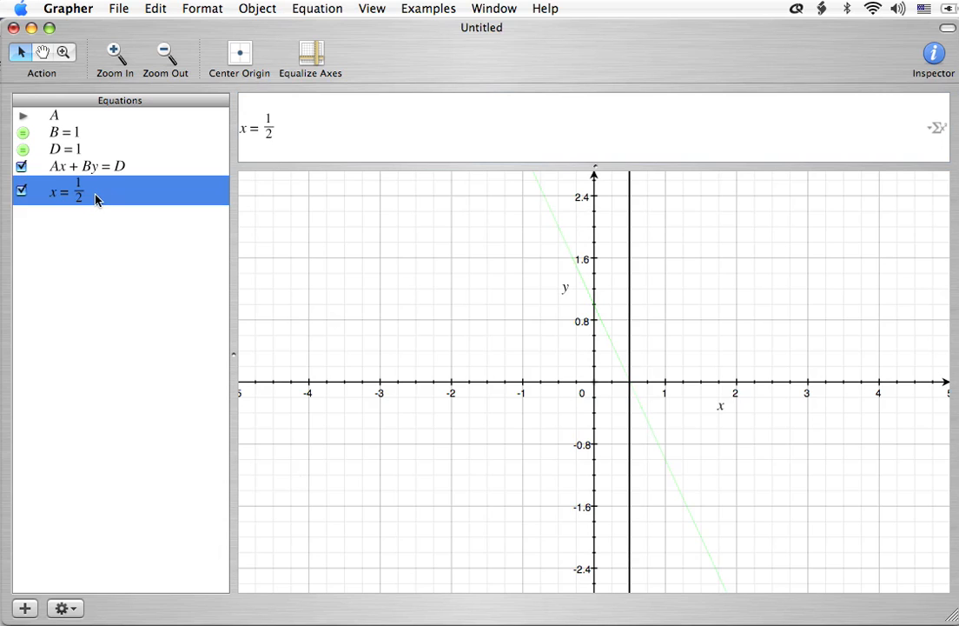
pyautogui.click(272, 132)
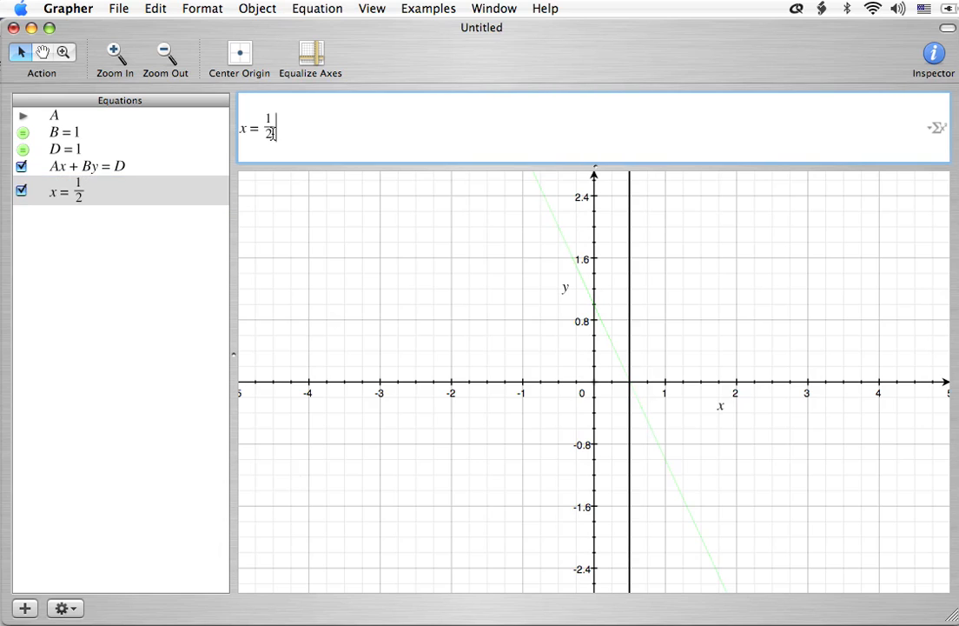
pyautogui.press('BackSpace')
pyautogui.write('A')
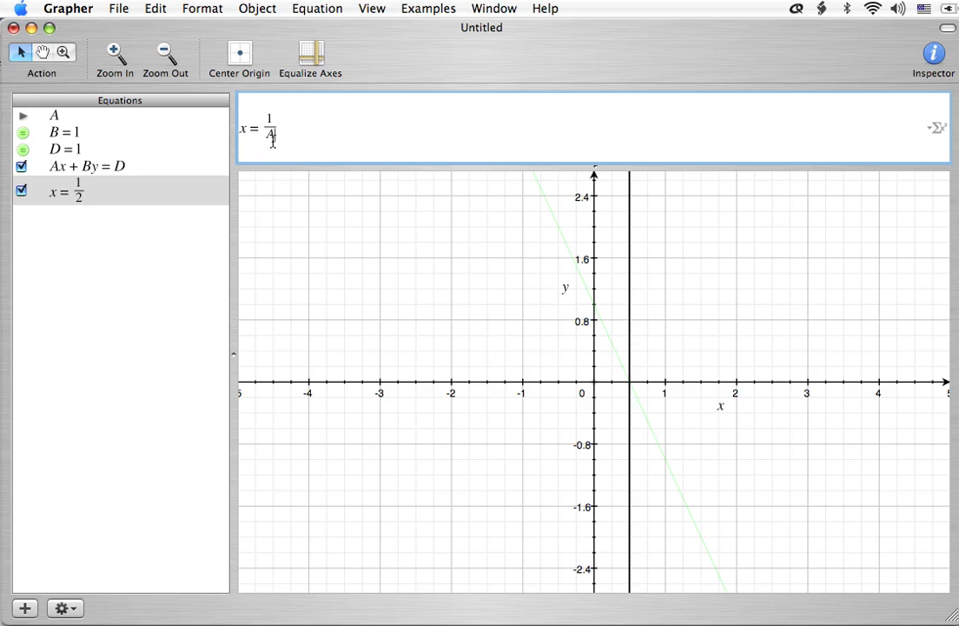
pyautogui.press('Return')
# Change the line color of the x = 1/A graph to the red Maraschino crayon
pyautogui.click(129, 204)
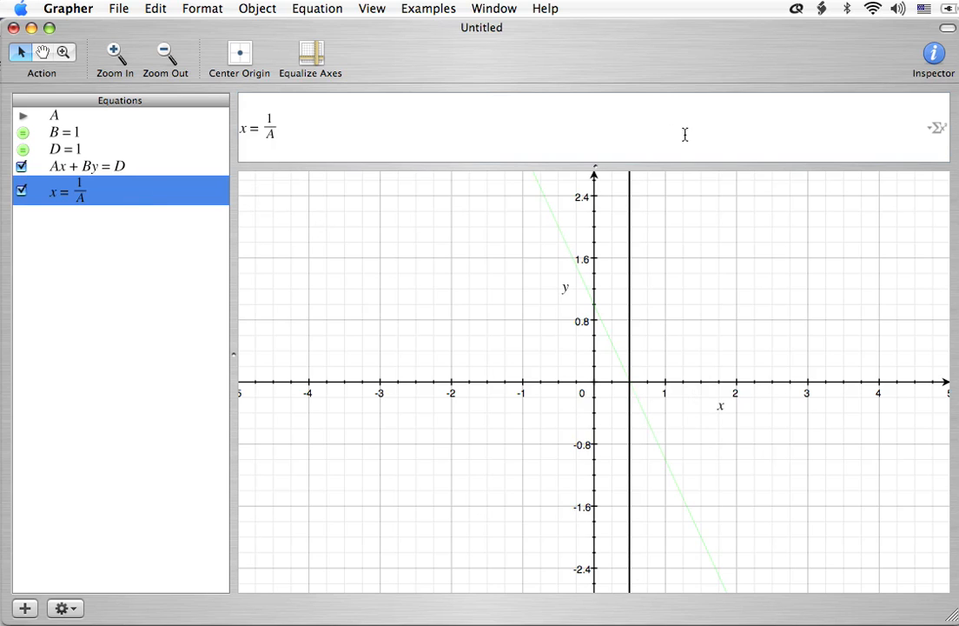
pyautogui.click(934, 56)
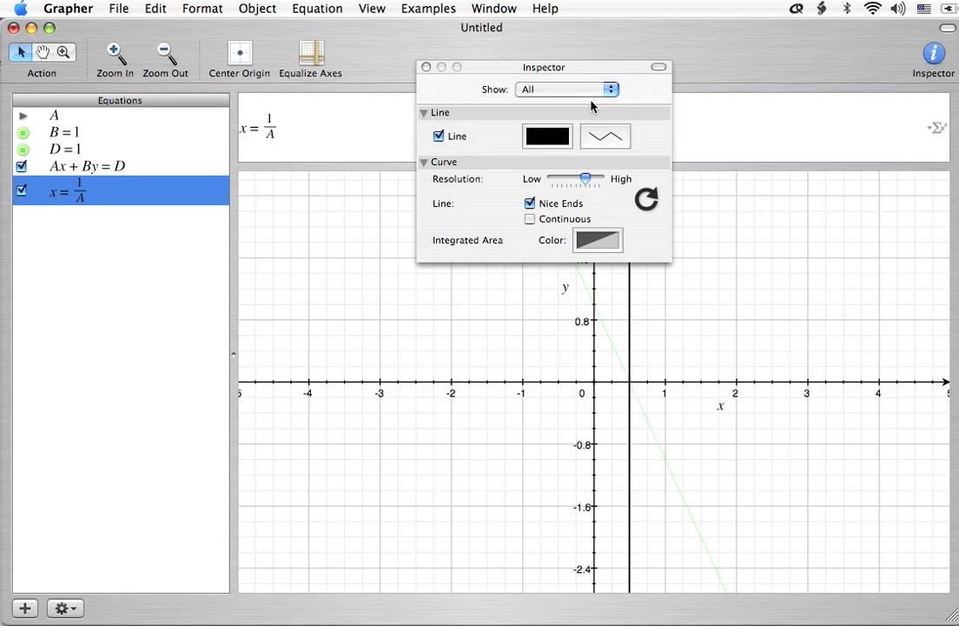
pyautogui.click(565, 134)
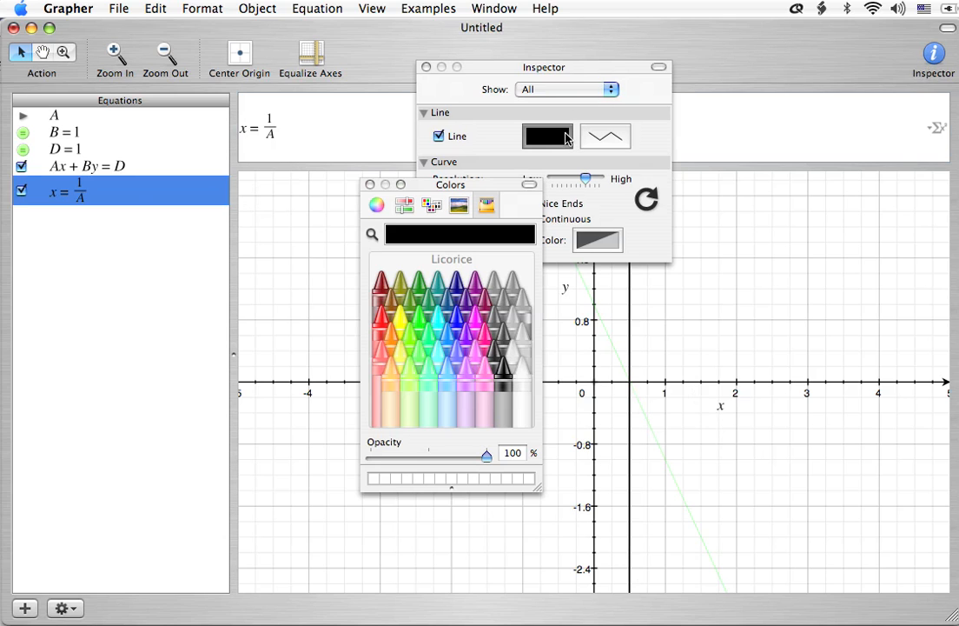
pyautogui.click(388, 315)
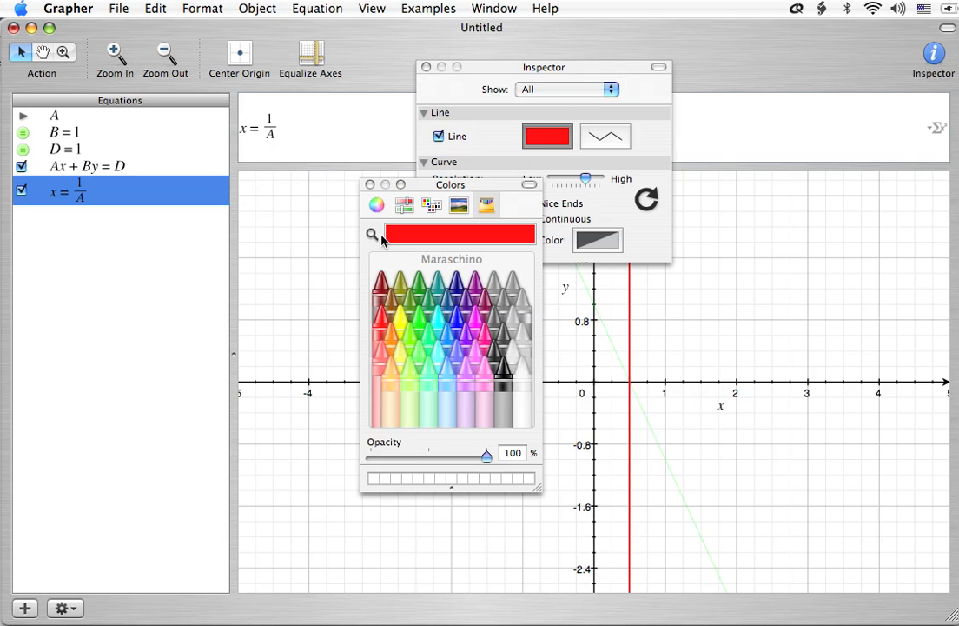
pyautogui.click(368, 185)
# Give the x = 1/A line the third preset line style, with widely spaced dashes
pyautogui.click(605, 136)
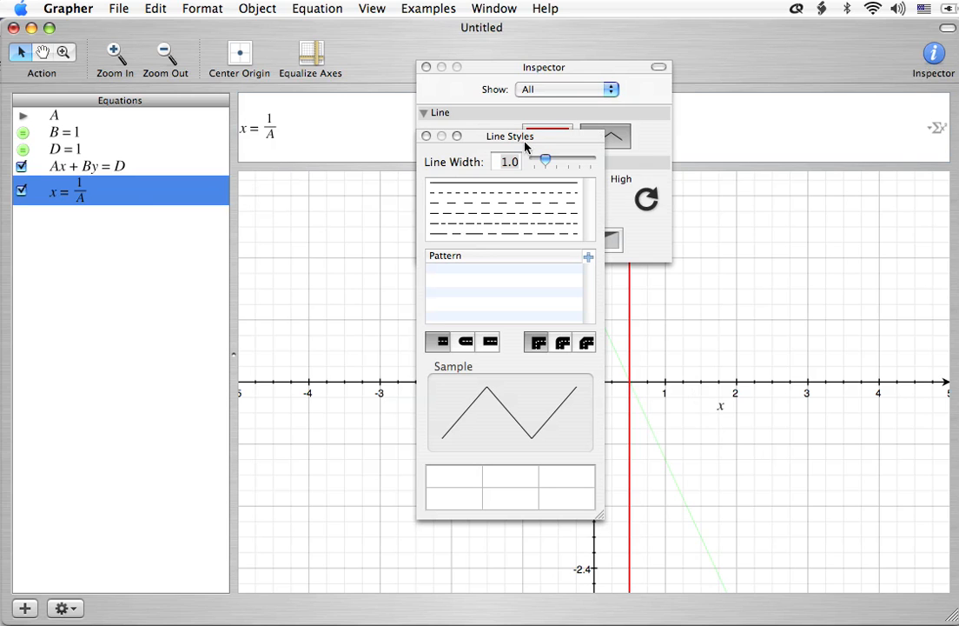
pyautogui.click(495, 205)
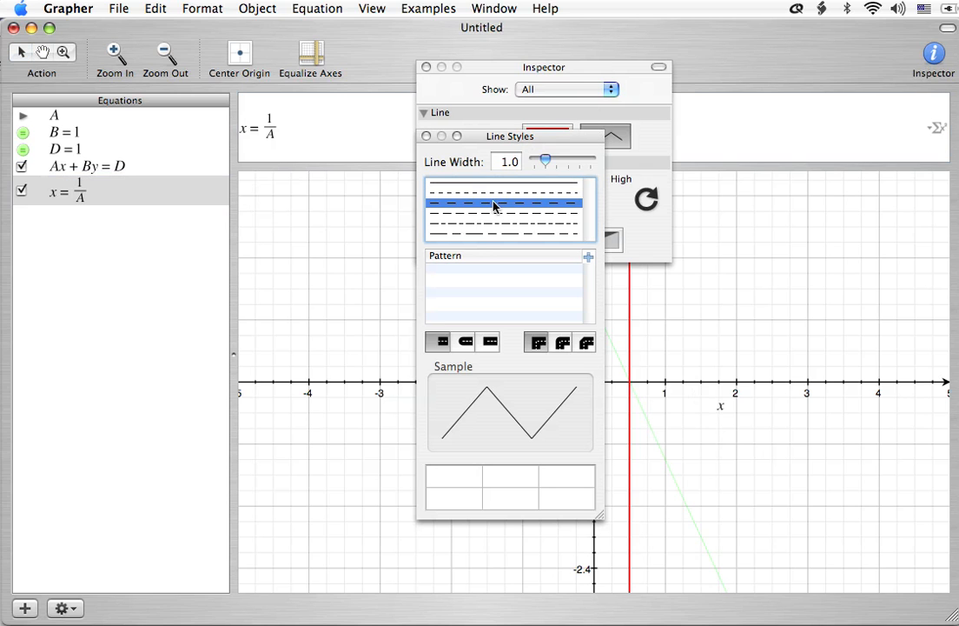
pyautogui.click(425, 137)
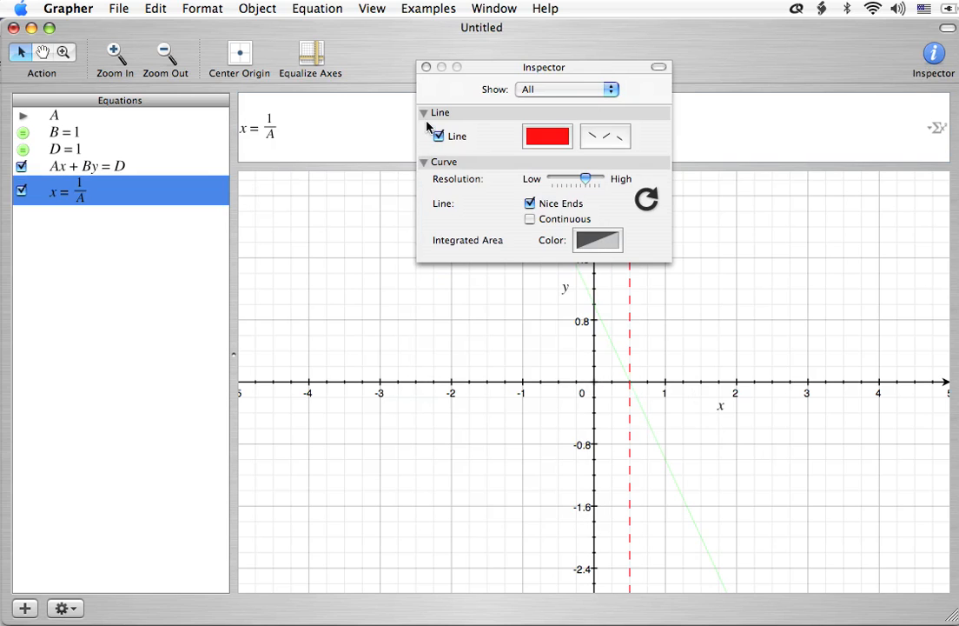
pyautogui.click(426, 67)
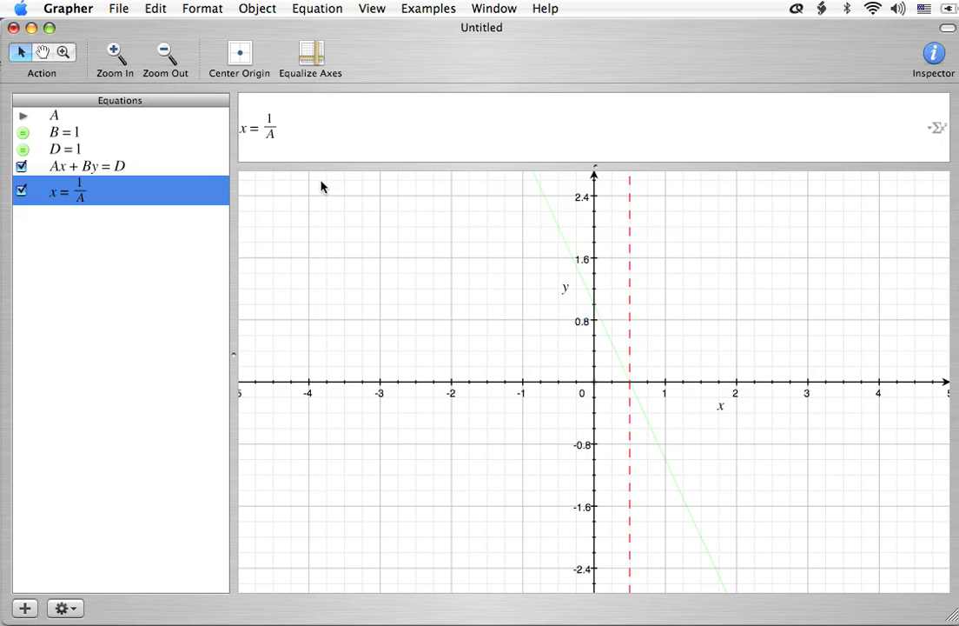
# Play and pause the animation of parameter A repeatedly to examine how the slanted line and dashed x = 1/A line move
pyautogui.click(194, 266)
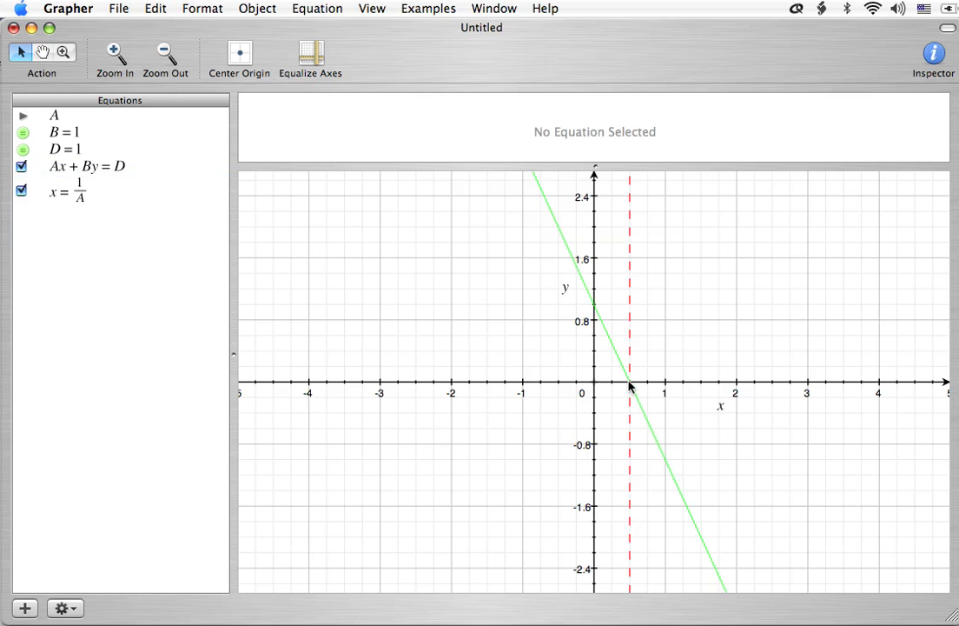
pyautogui.click(73, 119)
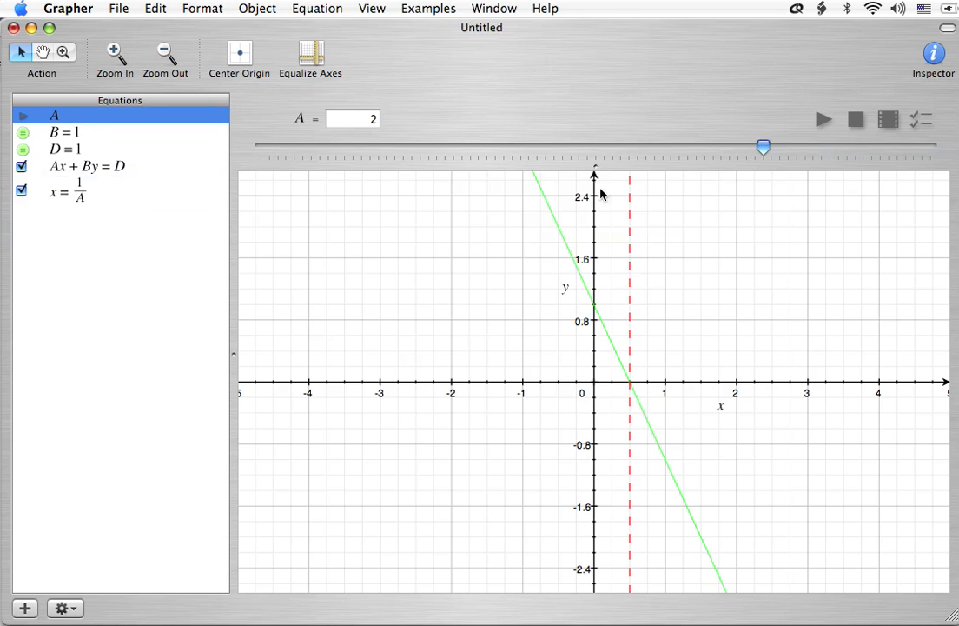
pyautogui.click(822, 121)
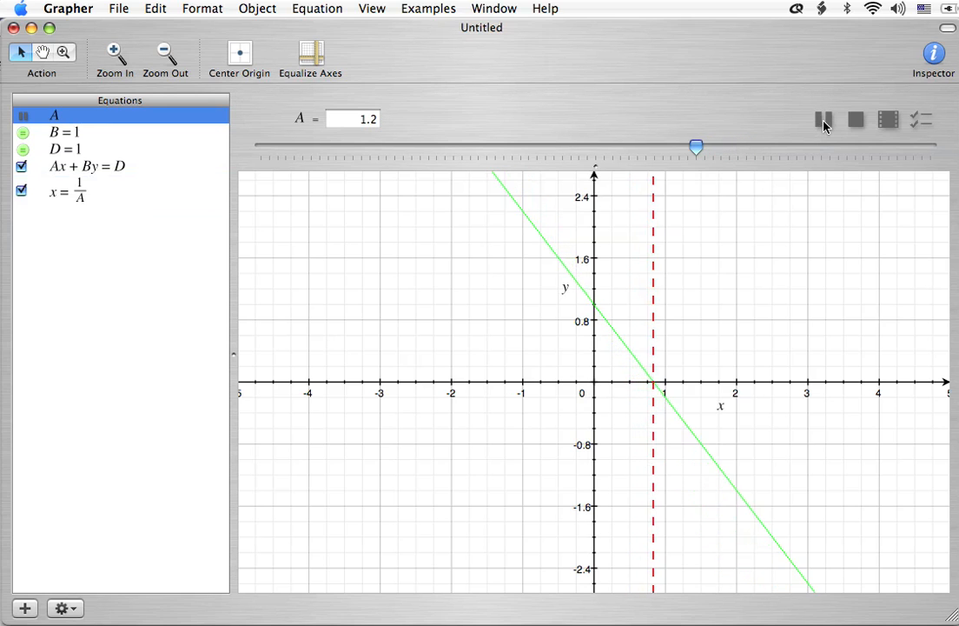
pyautogui.click(824, 122)
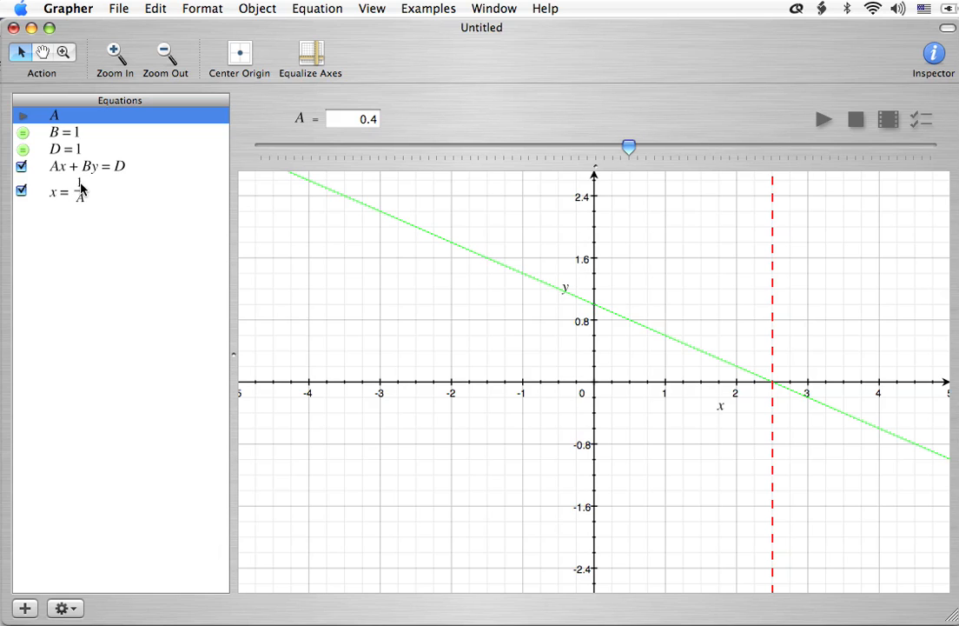
pyautogui.click(822, 122)
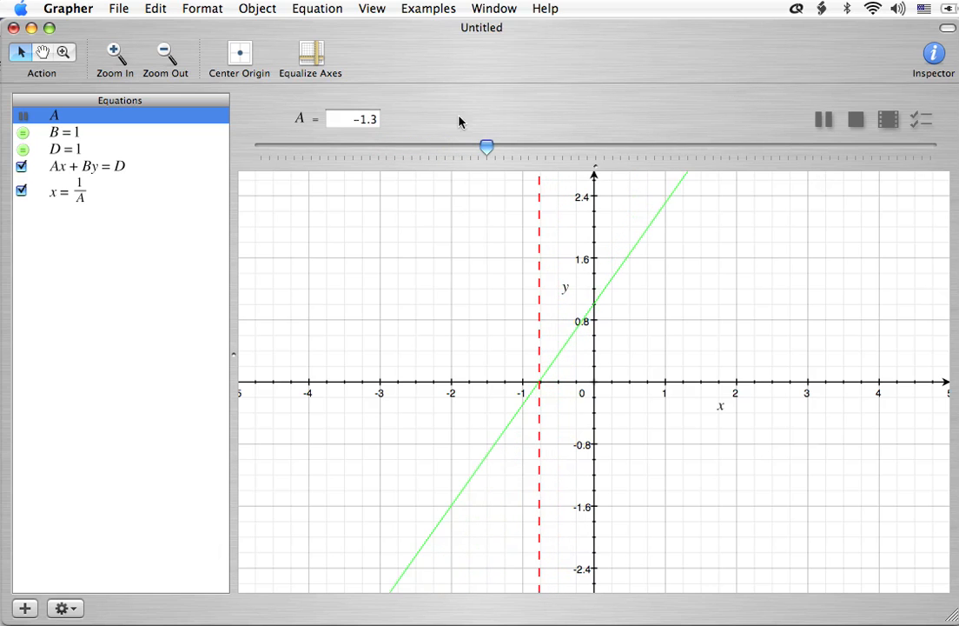
pyautogui.click(822, 120)
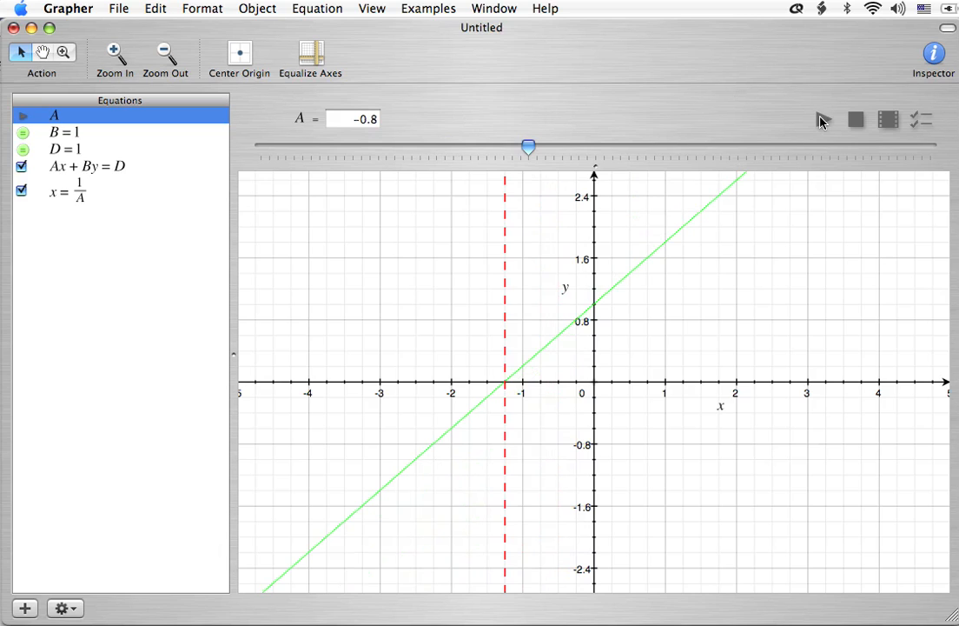
pyautogui.click(822, 120)
pyautogui.click(822, 120)
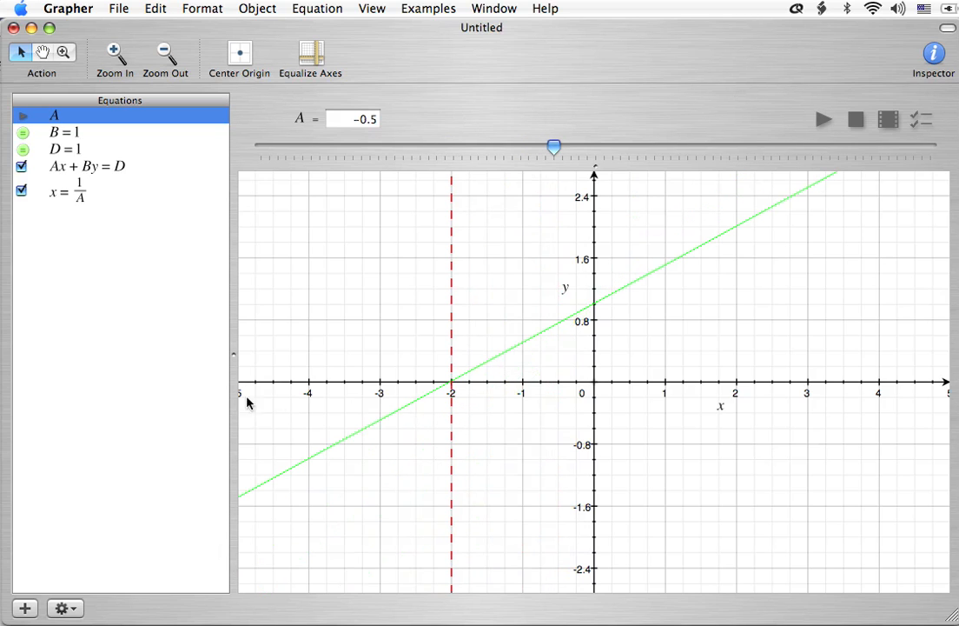
pyautogui.click(823, 121)
pyautogui.click(825, 121)
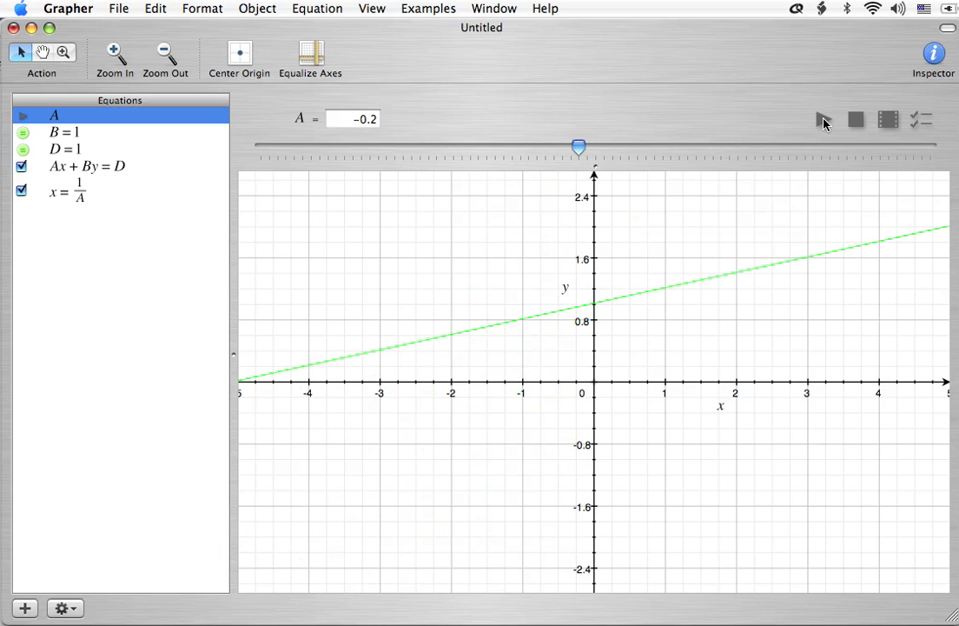
# Move parameter A manually through -0.1, 0, 0.1 and 0.4 to examine both lines around A = 0
pyautogui.moveTo(580, 146); pyautogui.dragTo(590, 150)
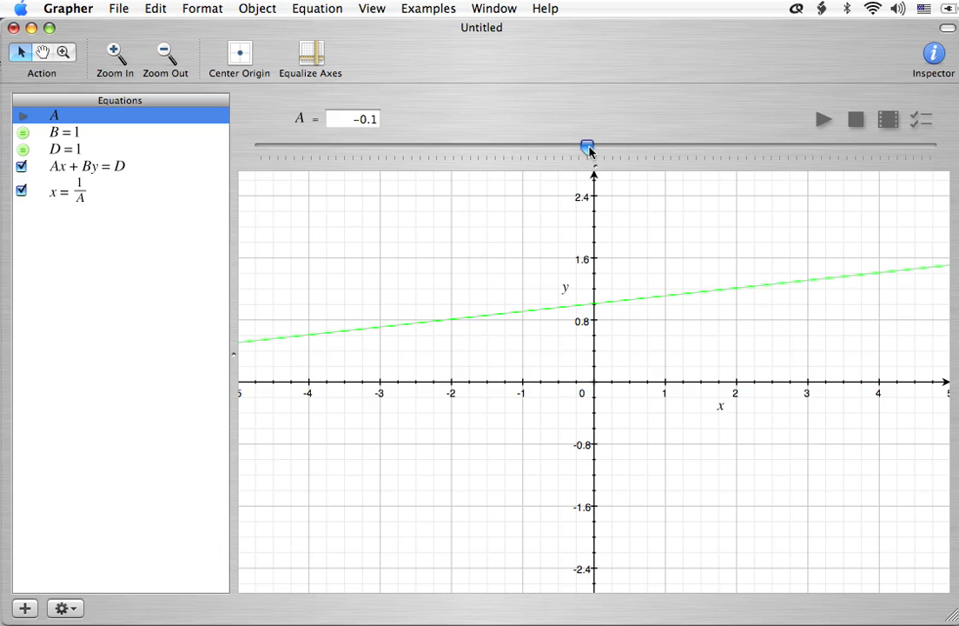
pyautogui.moveTo(590, 150); pyautogui.dragTo(597, 149)
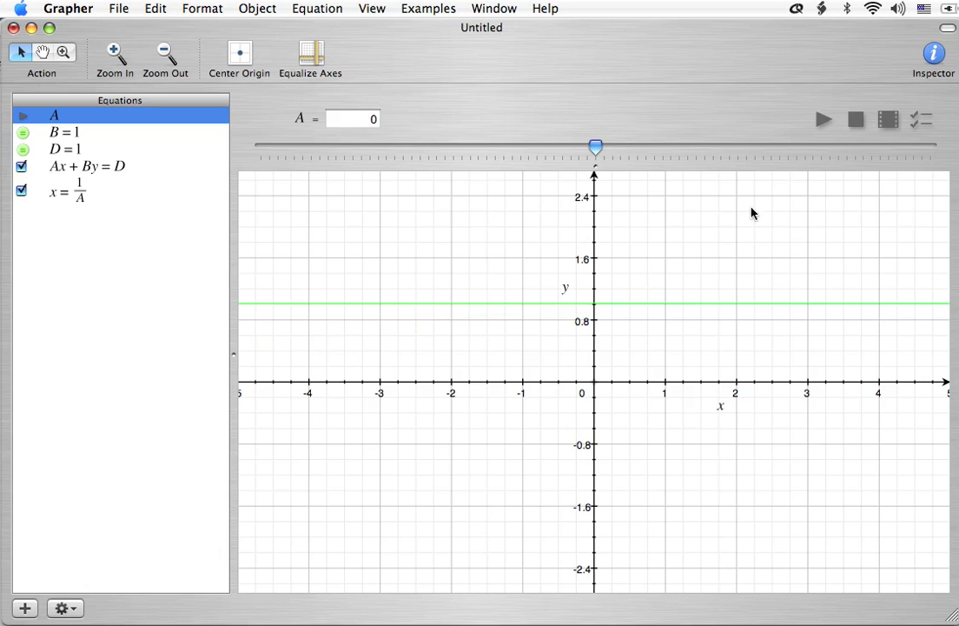
pyautogui.moveTo(595, 145); pyautogui.dragTo(601, 149)
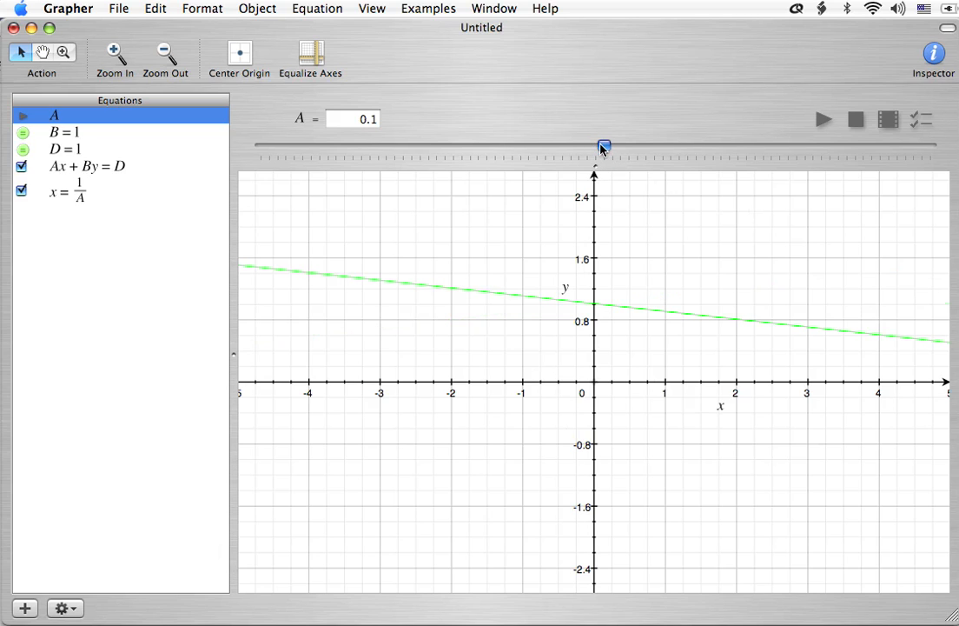
pyautogui.moveTo(605, 150); pyautogui.dragTo(626, 150)
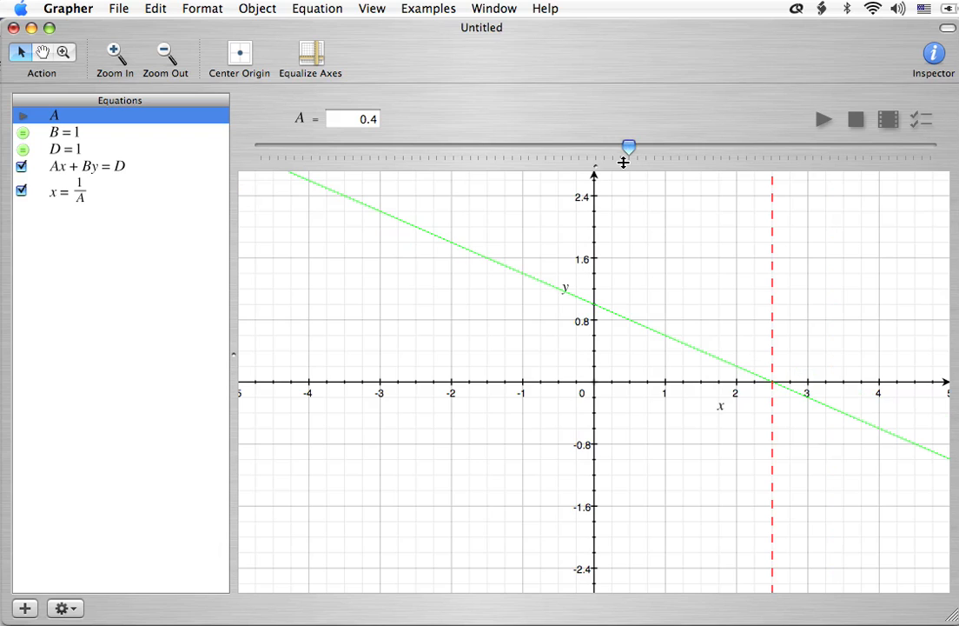
pyautogui.moveTo(629, 150); pyautogui.dragTo(641, 152)
# Run the animation of parameter A once more, pause it, and clear the equation selection
pyautogui.click(823, 119)
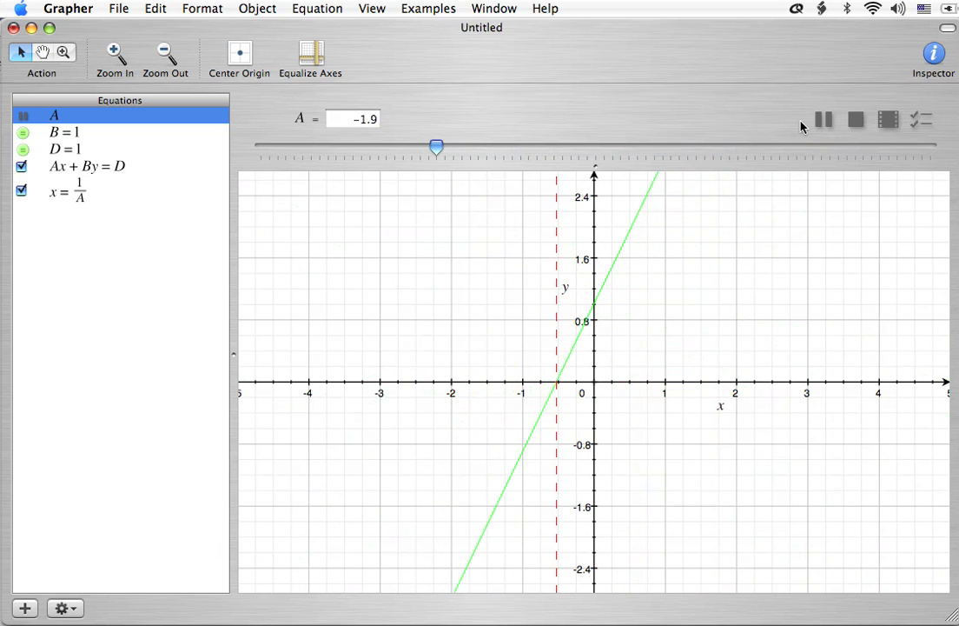
pyautogui.click(824, 121)
pyautogui.click(81, 221)
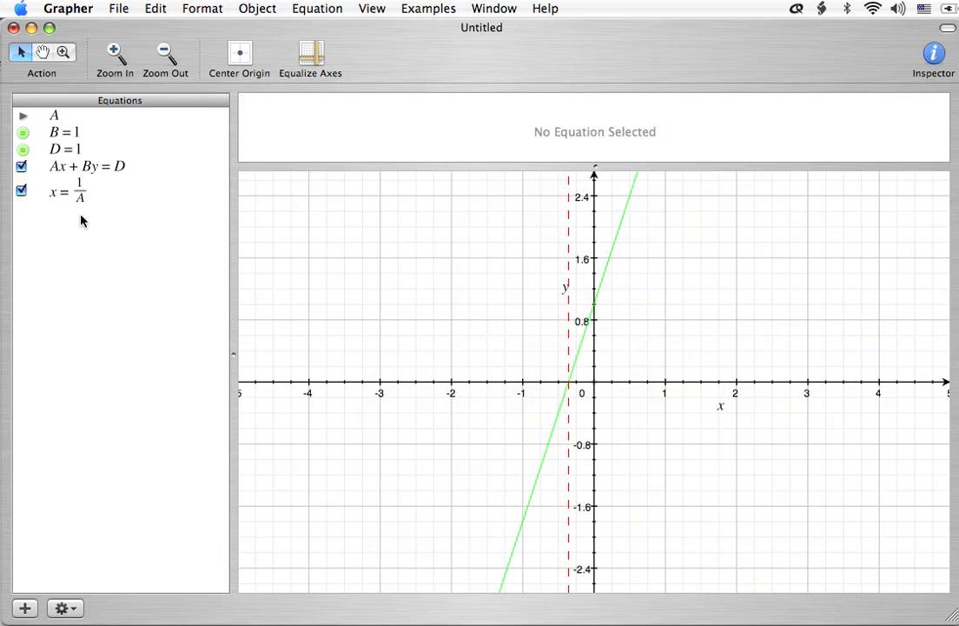
# Hide the x = 1/A graph and stop animating parameter A, restoring it to the constant A = 1
pyautogui.click(21, 191)
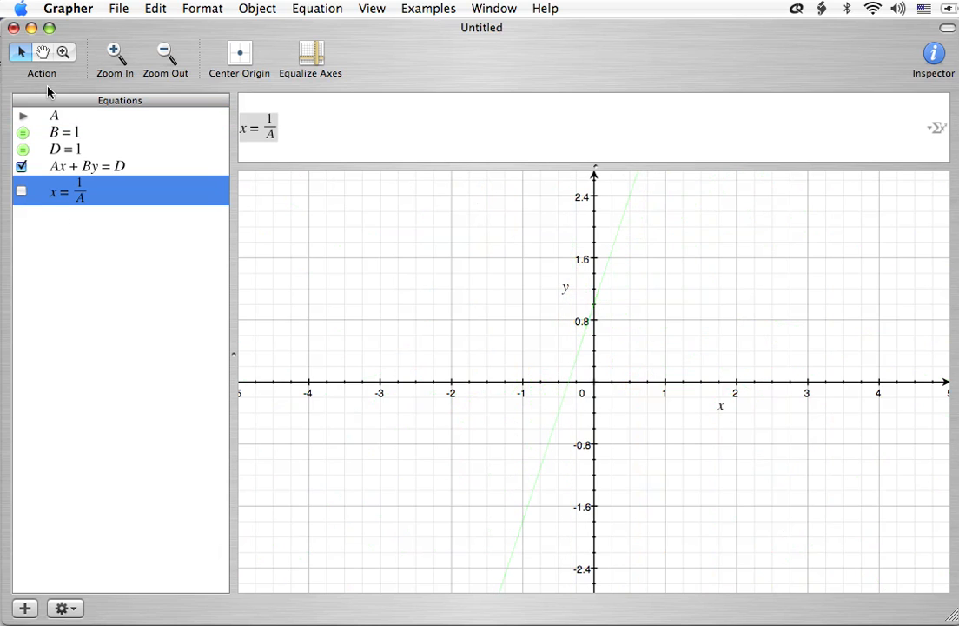
pyautogui.click(59, 121)
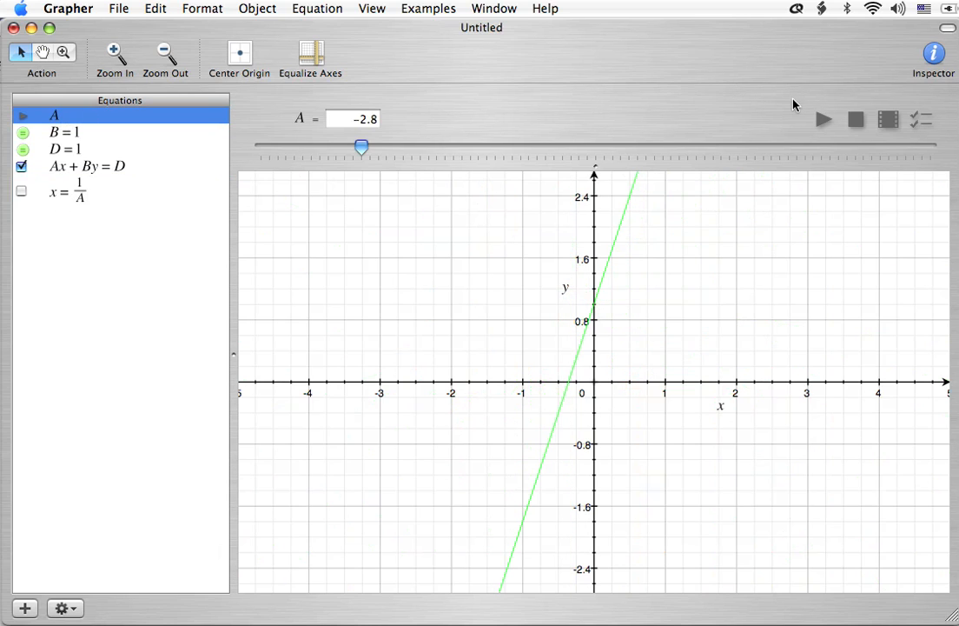
pyautogui.click(857, 121)
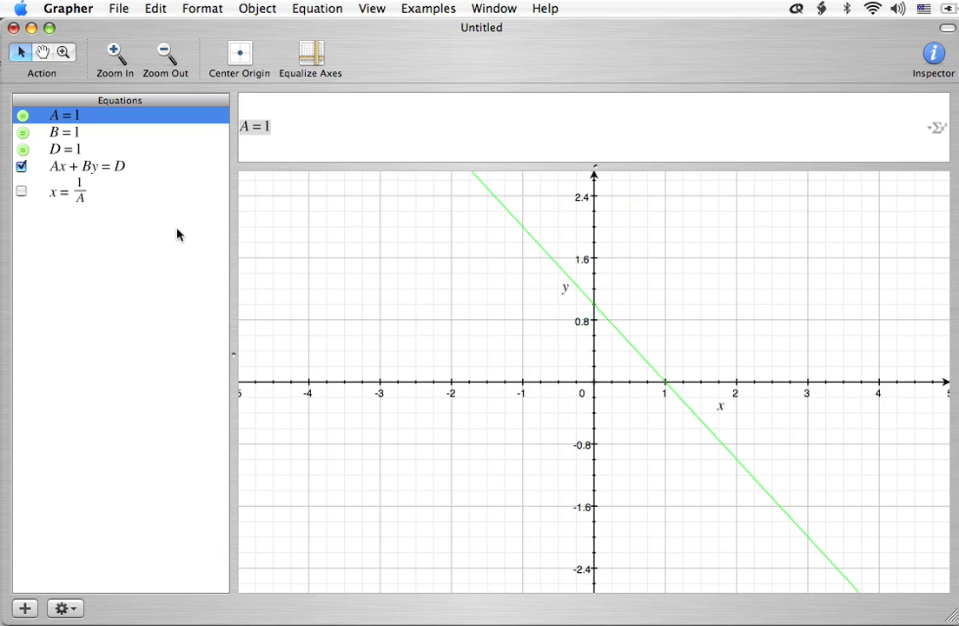
# Turn the constant B = 1 into an animated parameter
pyautogui.click(84, 133)
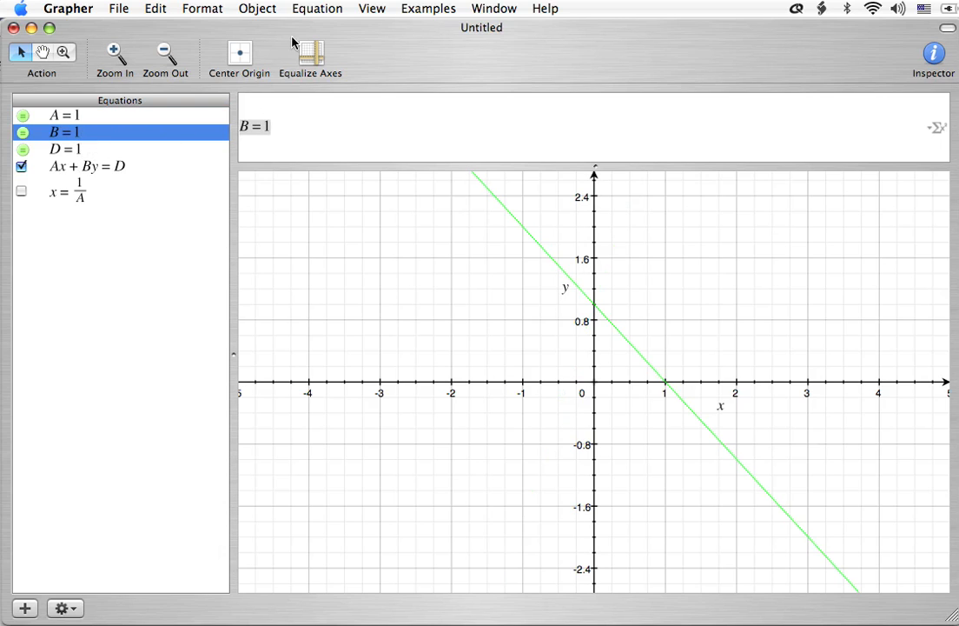
pyautogui.click(318, 9)
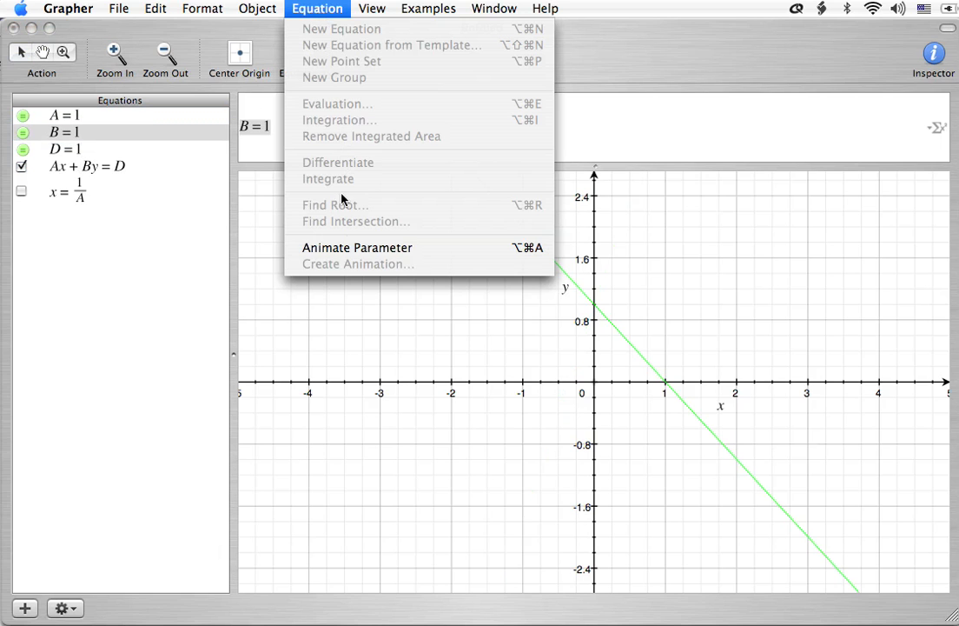
pyautogui.click(298, 248)
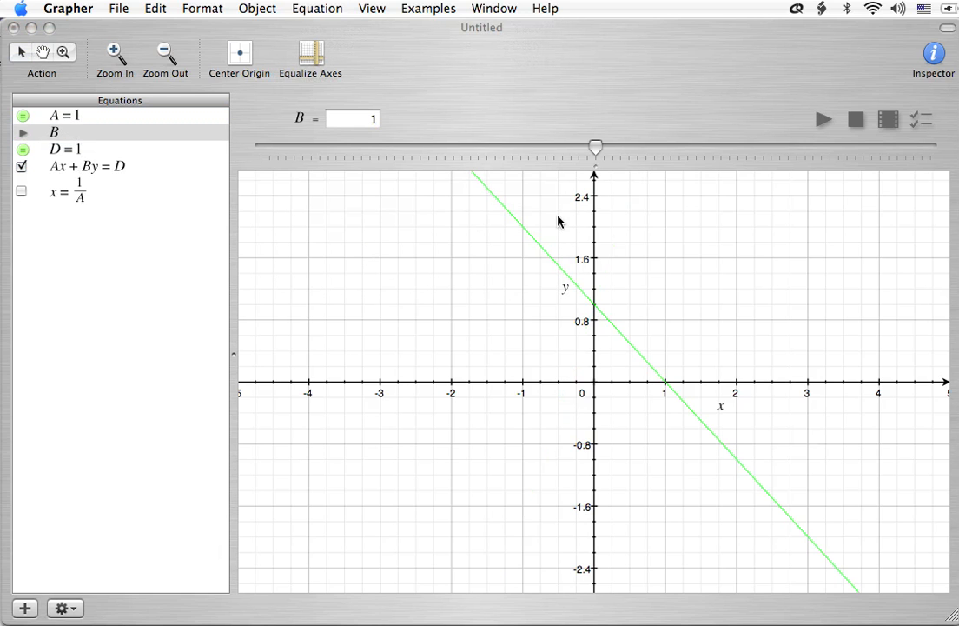
# Set parameter B's animation range to a minimum of -4 and a maximum of 4
pyautogui.click(921, 118)
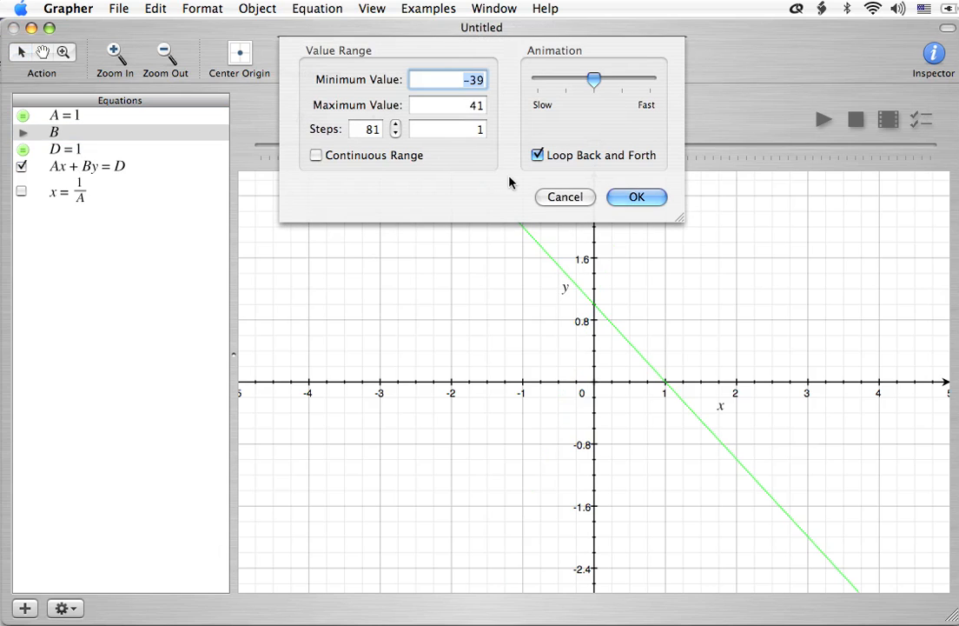
pyautogui.write('-4')
pyautogui.press('Tab')
pyautogui.write('4')
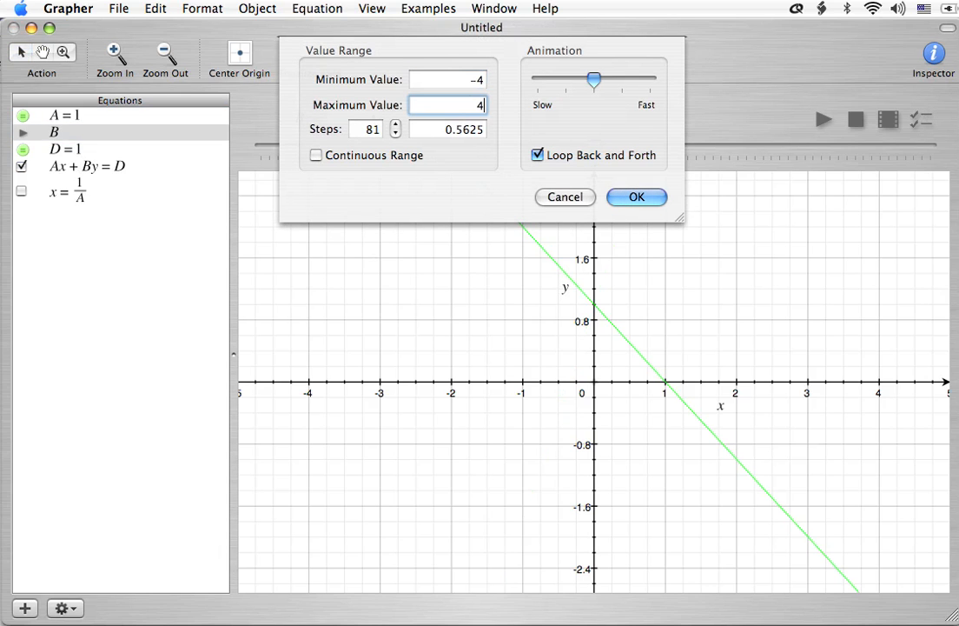
pyautogui.press('Tab')
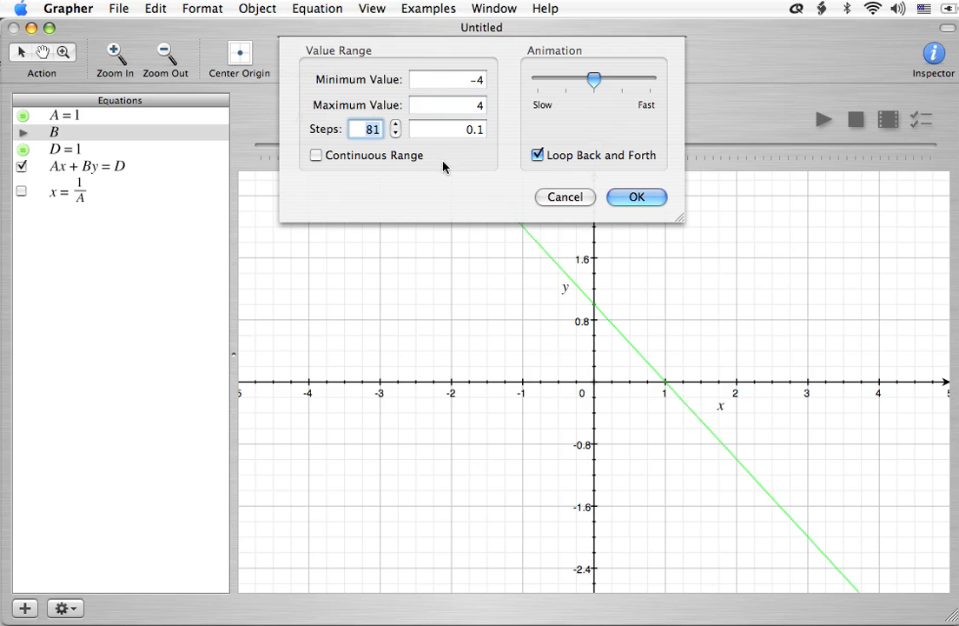
pyautogui.click(633, 199)
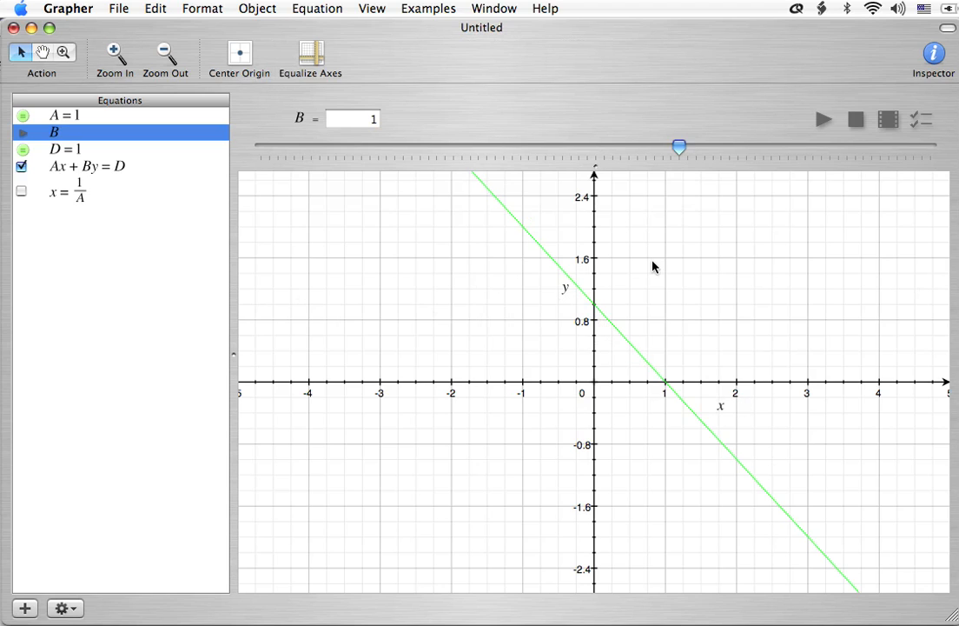
# Add a new equation y = 1/B to plot a horizontal line through the y-intercept
pyautogui.click(153, 270)
pyautogui.press('super+alt+n')
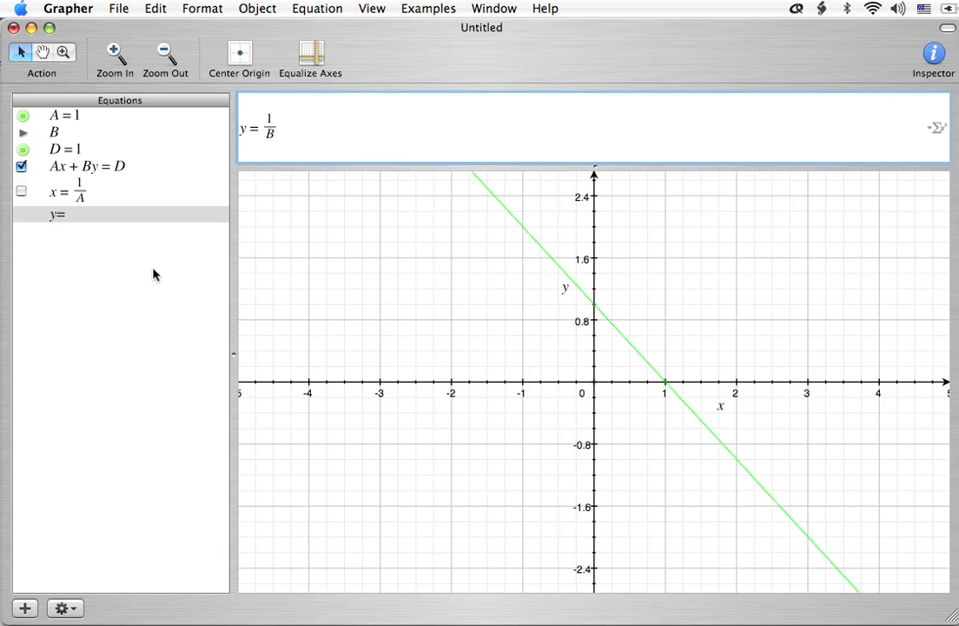
pyautogui.press('Return')
# Change the line color of the y = 1/B graph to the red Maraschino crayon
pyautogui.click(74, 228)
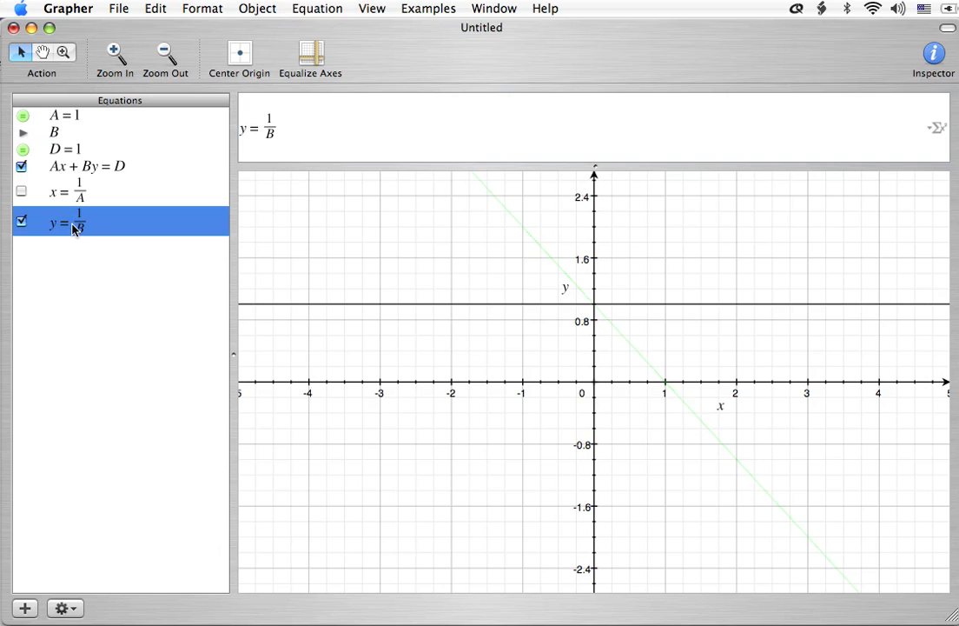
pyautogui.click(936, 54)
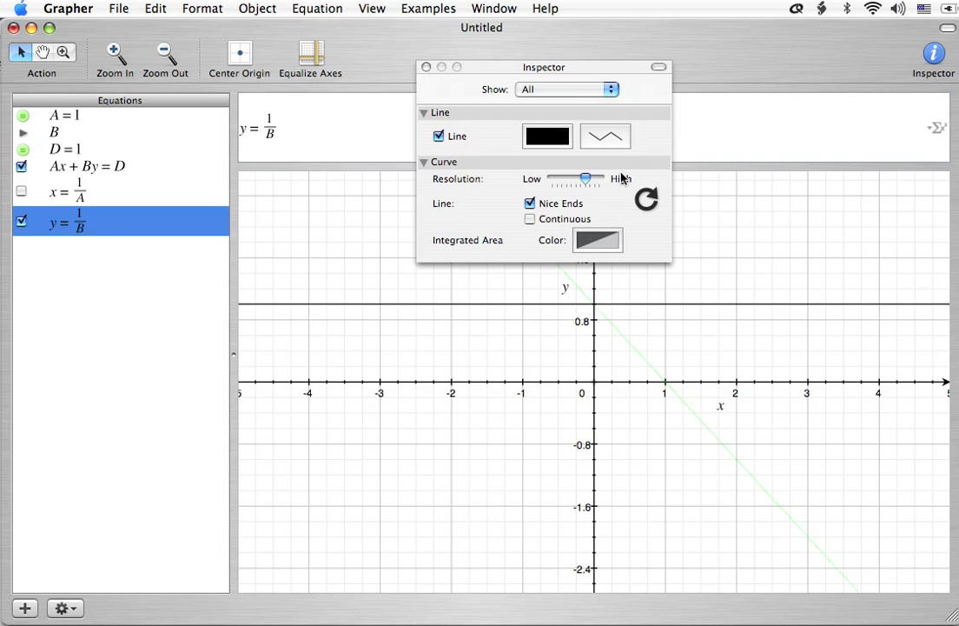
pyautogui.click(553, 139)
pyautogui.click(382, 314)
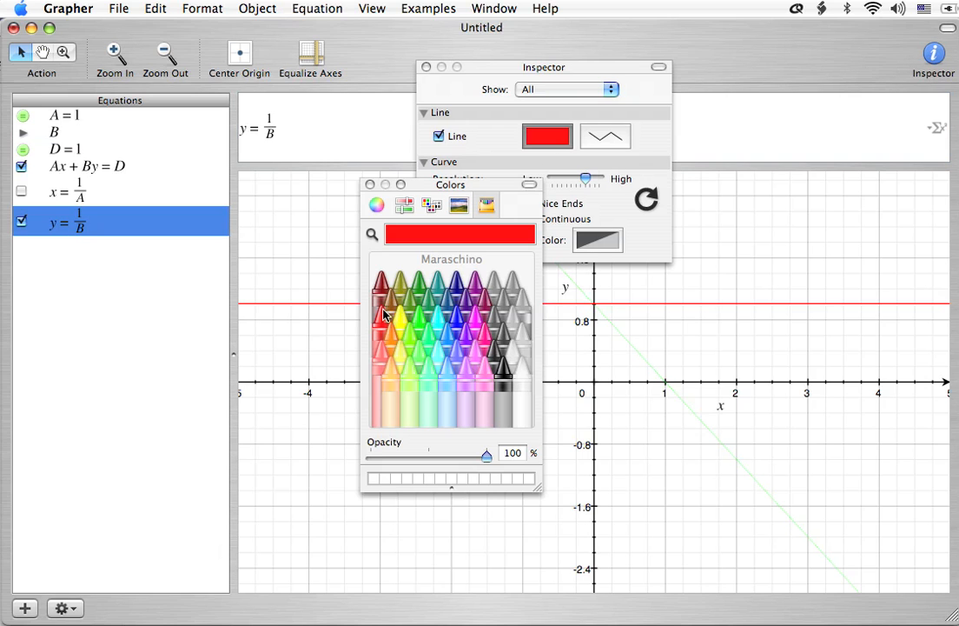
pyautogui.click(370, 185)
# Give the y = 1/B line the third preset line style, with widely spaced dashes, and close the inspector
pyautogui.click(606, 136)
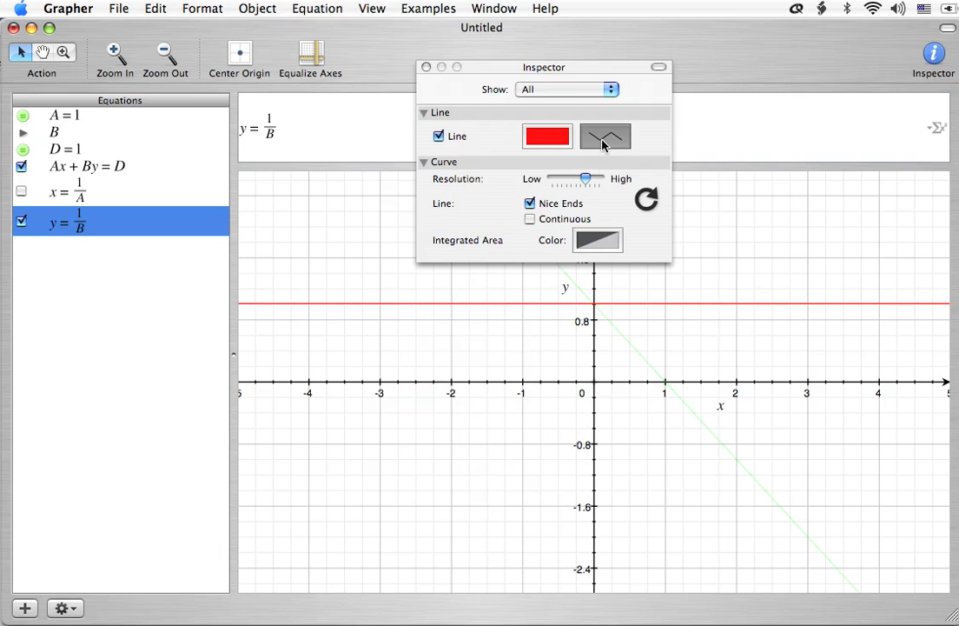
pyautogui.click(511, 203)
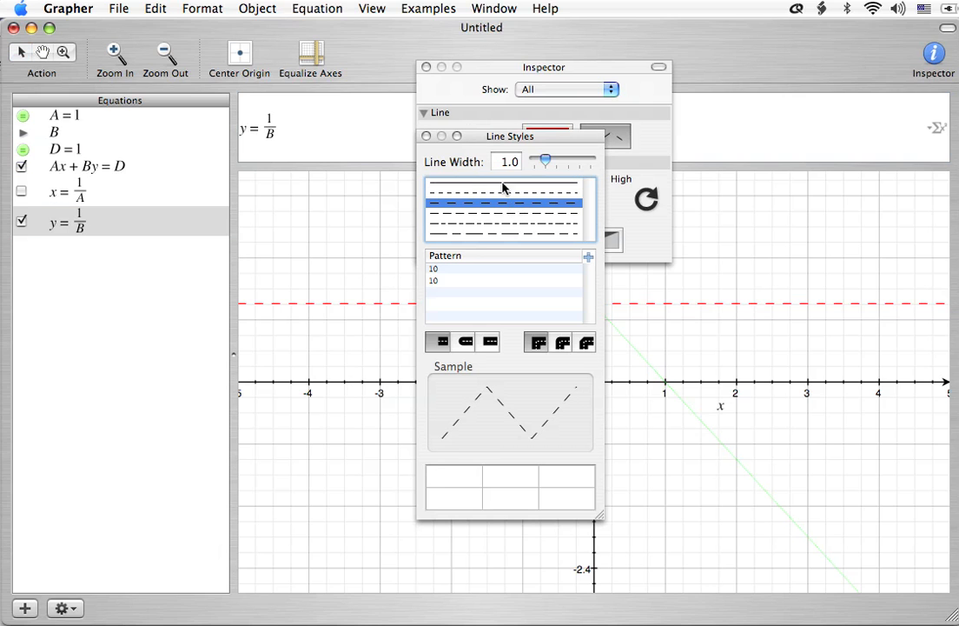
pyautogui.click(426, 137)
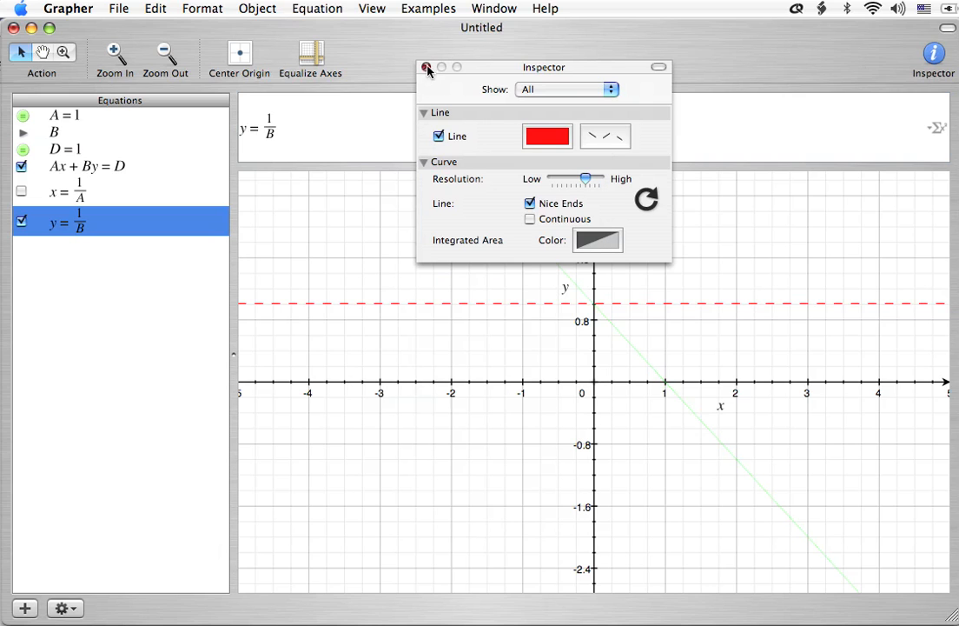
pyautogui.click(426, 68)
pyautogui.click(172, 330)
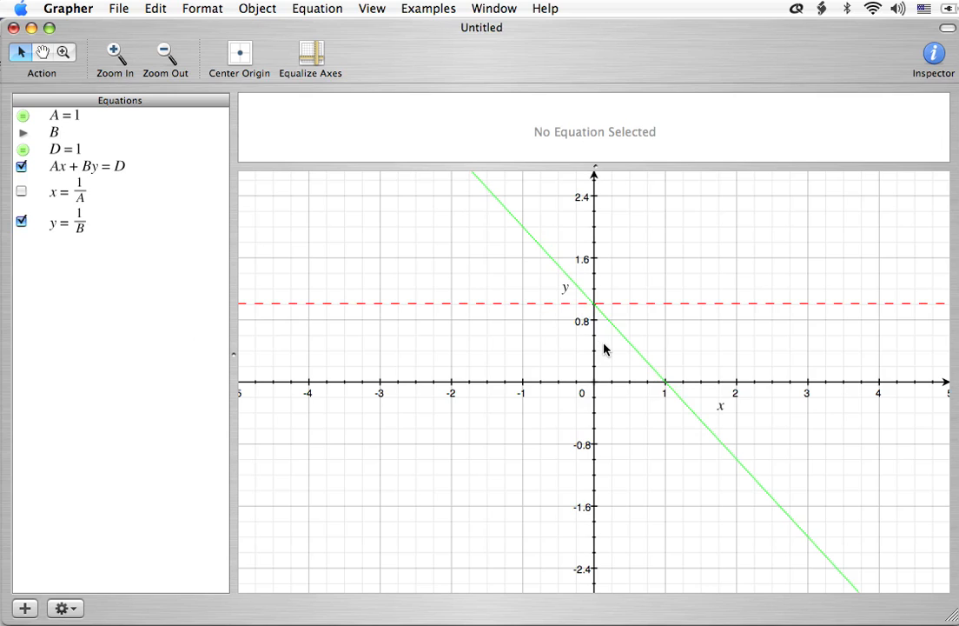
# Play the animation of parameter B to examine how the line and the dashed y = 1/B line move
pyautogui.click(81, 118)
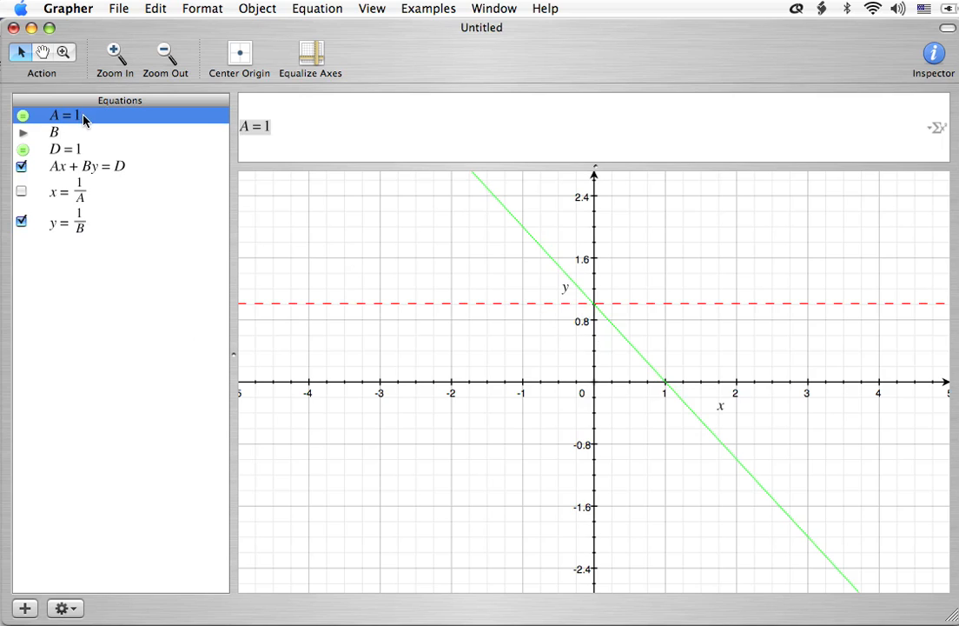
pyautogui.click(98, 135)
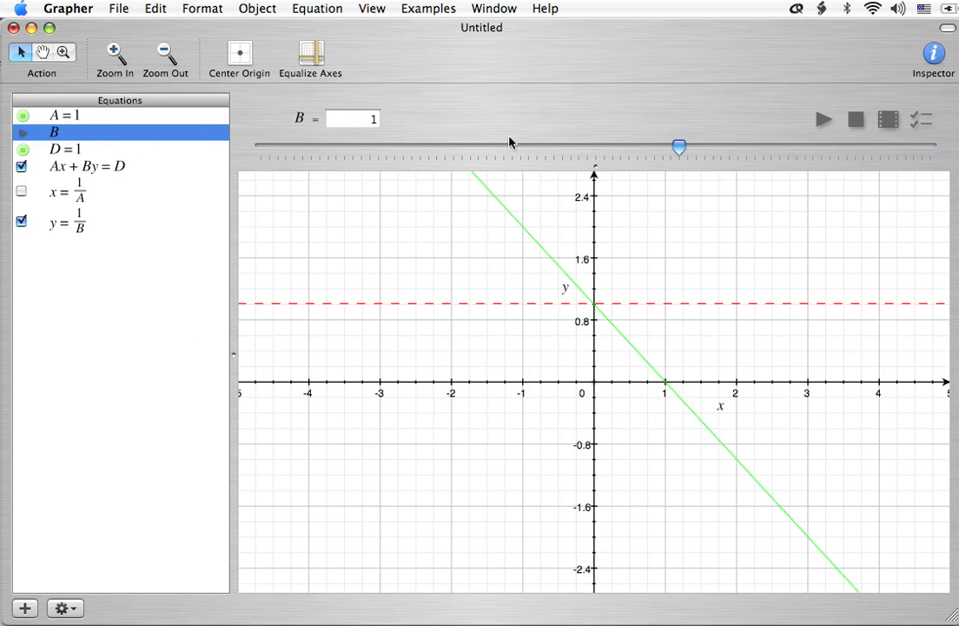
pyautogui.click(821, 121)
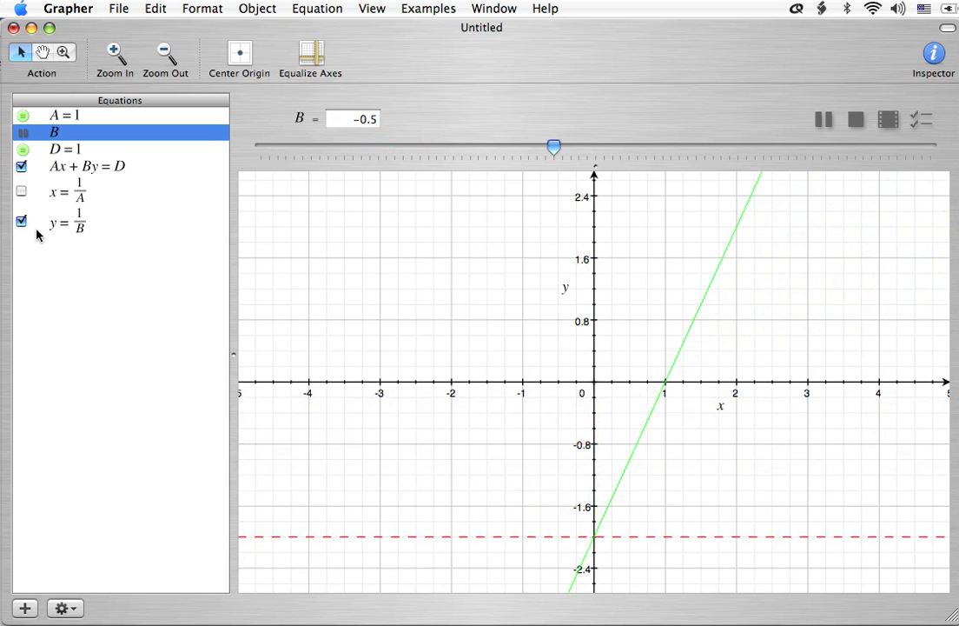
# Hide the y = 1/B graph and stop the animation of parameter B so it is a fixed constant again
pyautogui.click(21, 220)
pyautogui.click(76, 292)
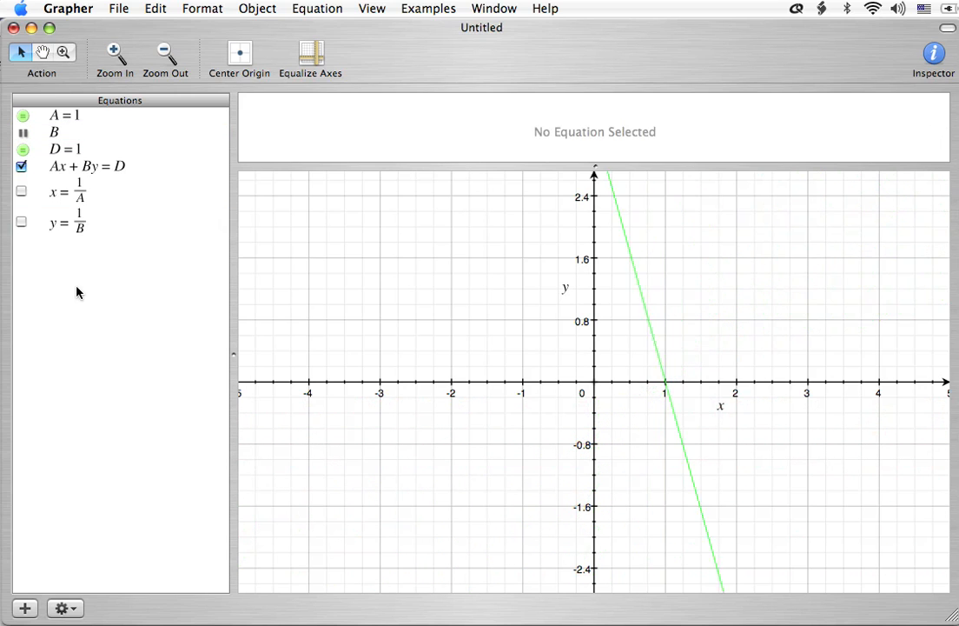
pyautogui.click(47, 135)
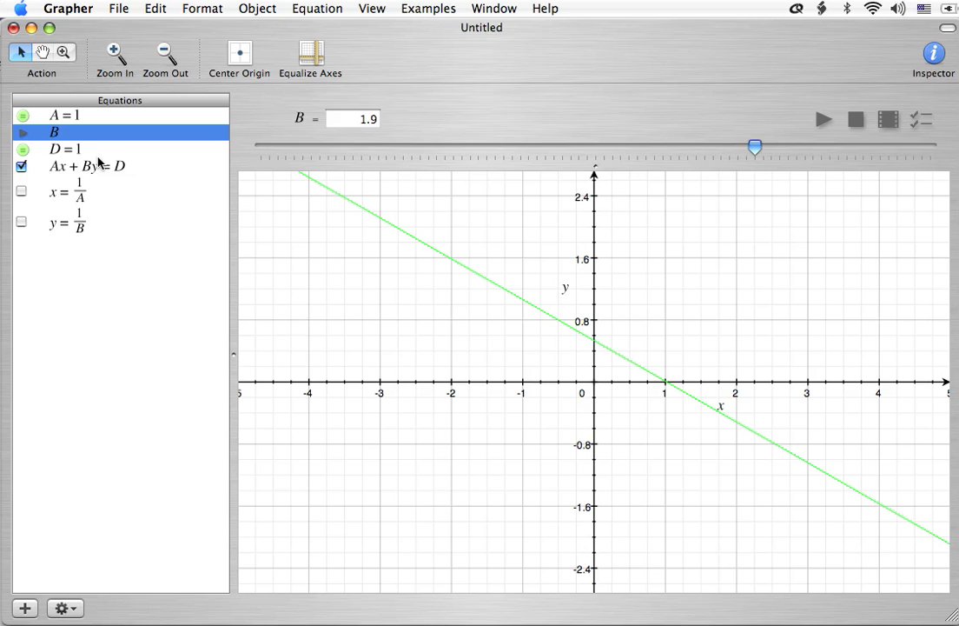
pyautogui.click(98, 151)
pyautogui.click(49, 136)
pyautogui.click(857, 122)
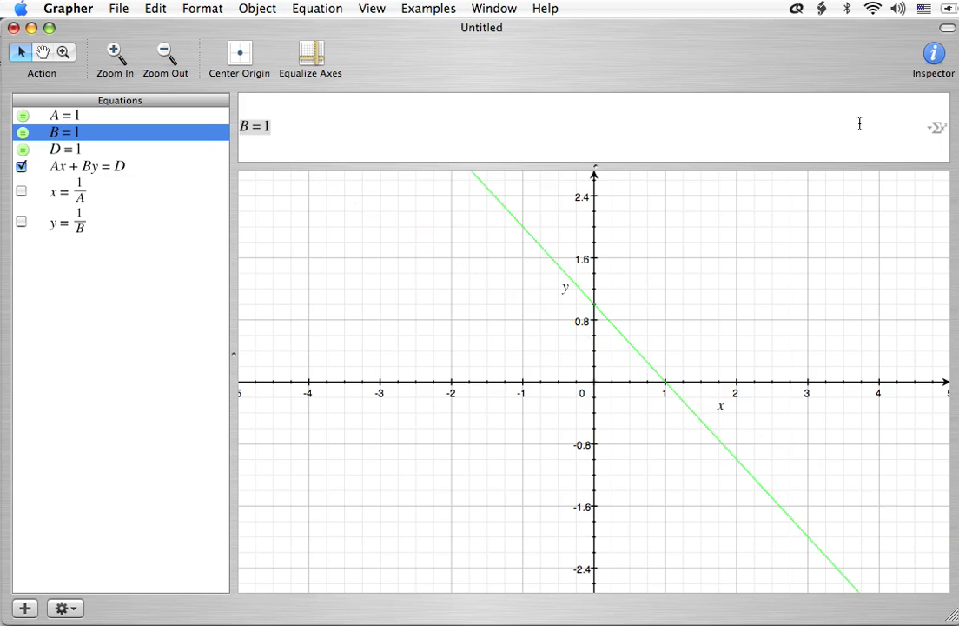
# Make D an animated parameter with minimum value -4 and maximum value 4, and play its animation
pyautogui.click(72, 153)
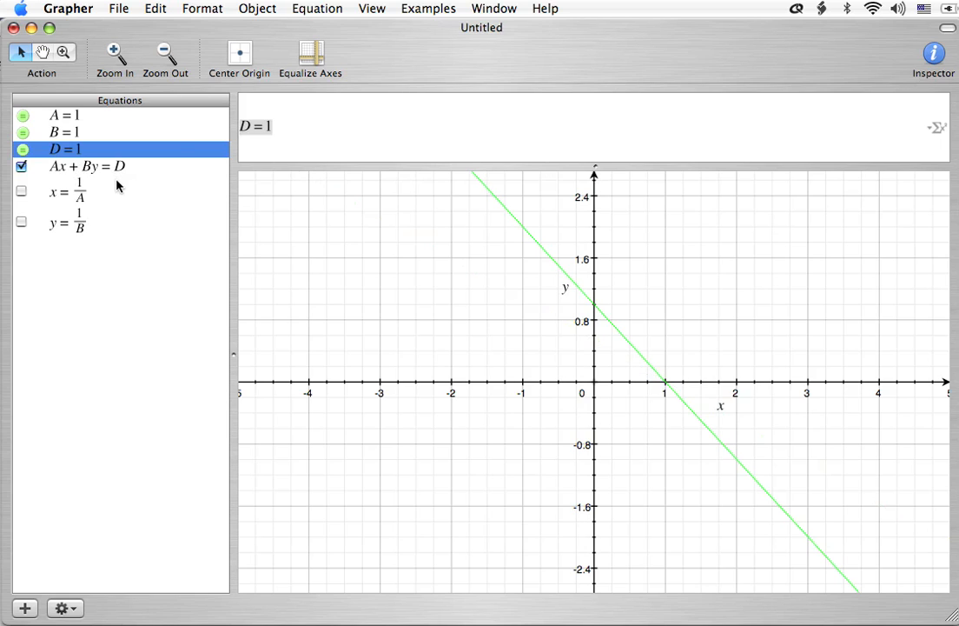
pyautogui.click(321, 7)
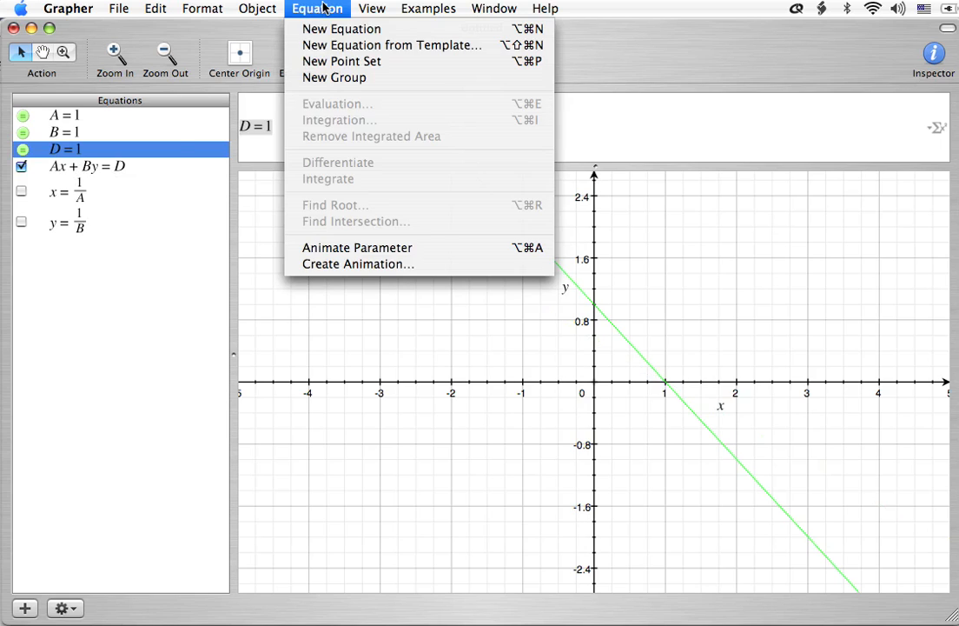
pyautogui.click(335, 248)
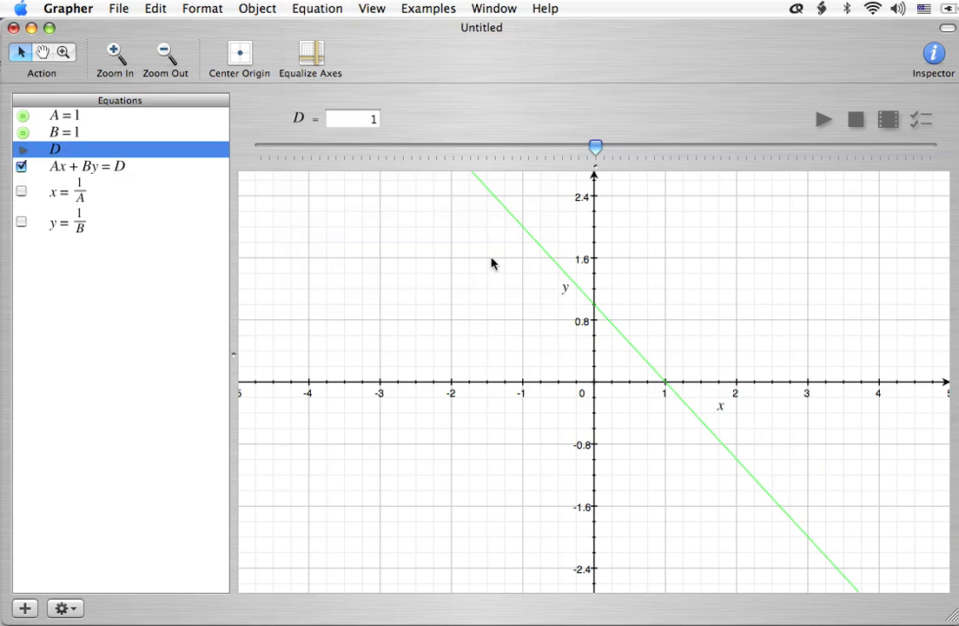
pyautogui.click(918, 121)
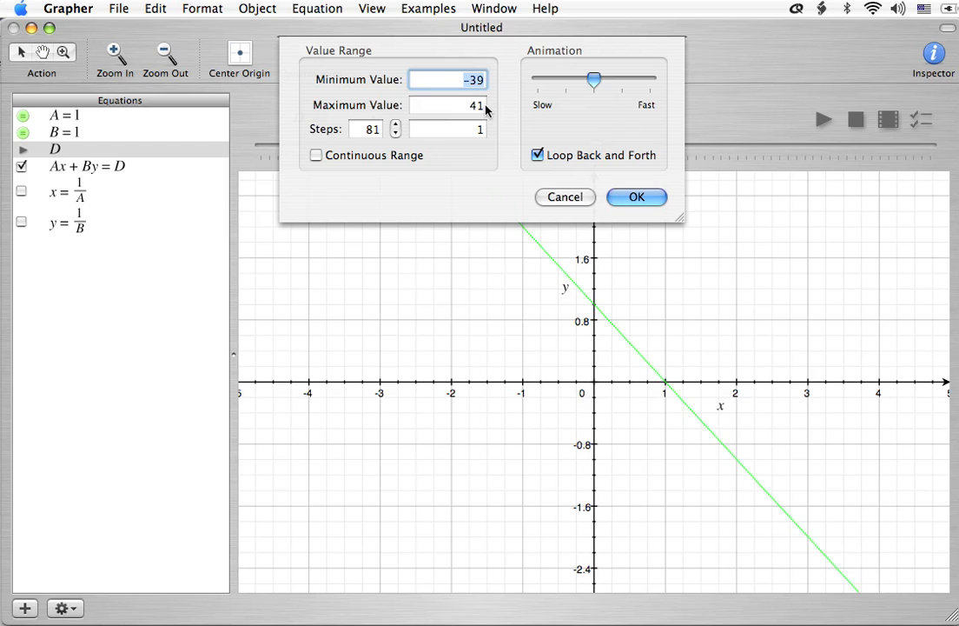
pyautogui.write('-4')
pyautogui.press('Tab')
pyautogui.write('4')
pyautogui.press('Tab')
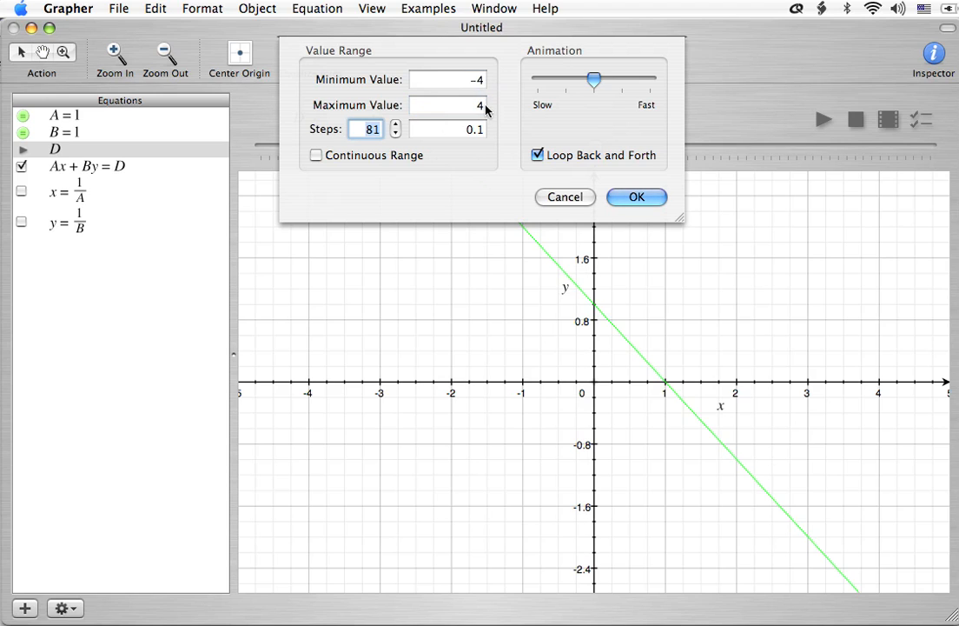
pyautogui.click(637, 197)
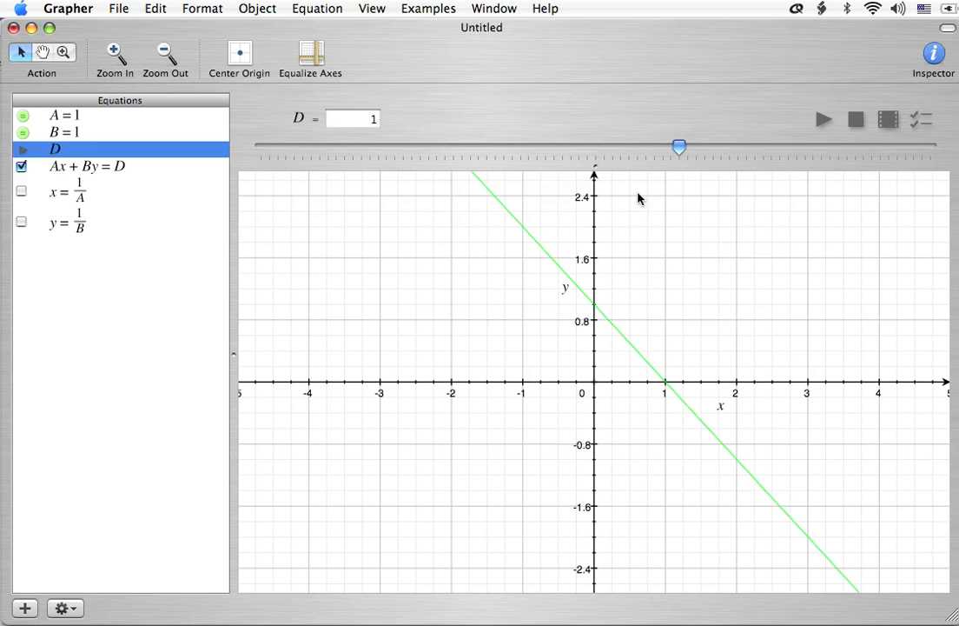
pyautogui.click(823, 122)
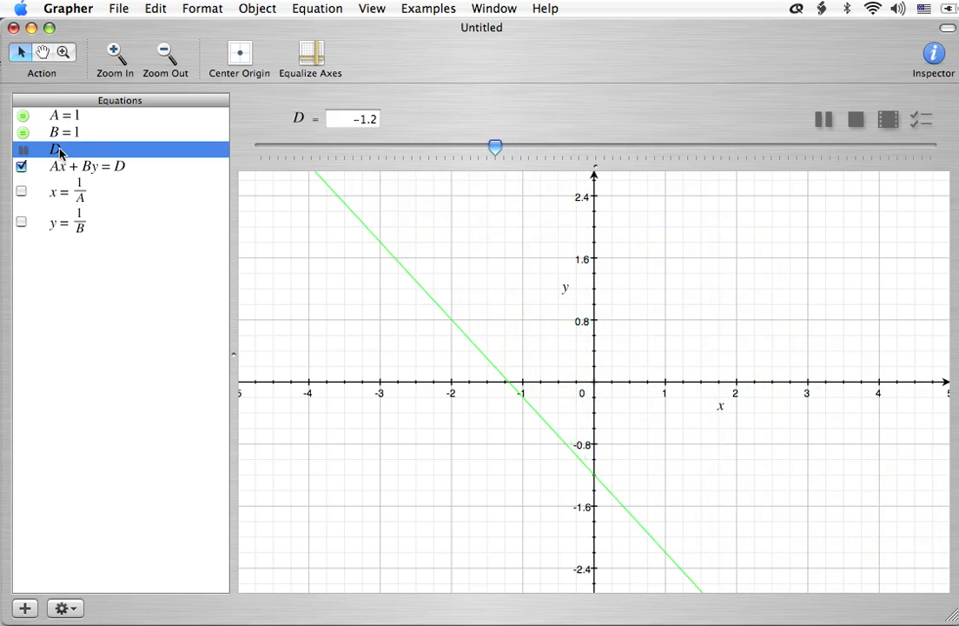
# Add a new equation y = x to plot a diagonal reference line through the origin
pyautogui.press('alt+super+n')
pyautogui.press('BackSpace')
pyautogui.press('BackSpace')
pyautogui.write('y=x')
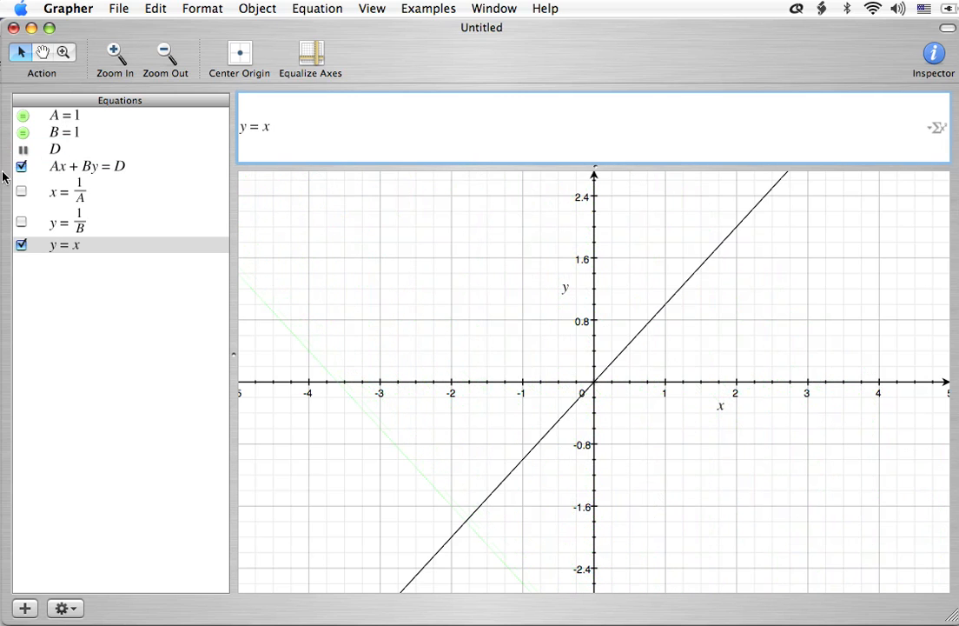
# Change the line color of the y = x graph to the bright red crayon and close the color picker
pyautogui.click(93, 245)
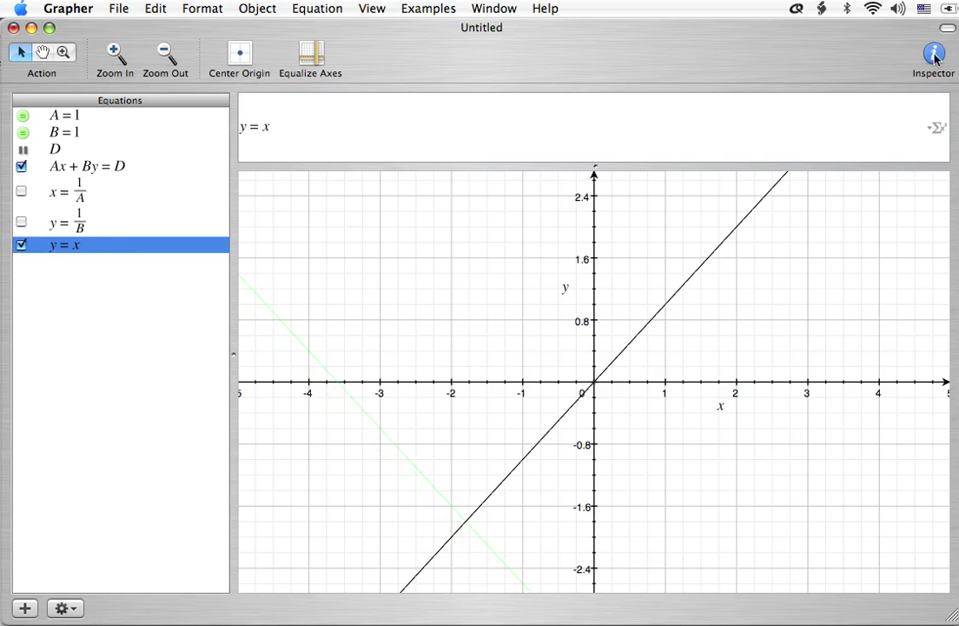
pyautogui.click(936, 59)
pyautogui.click(556, 143)
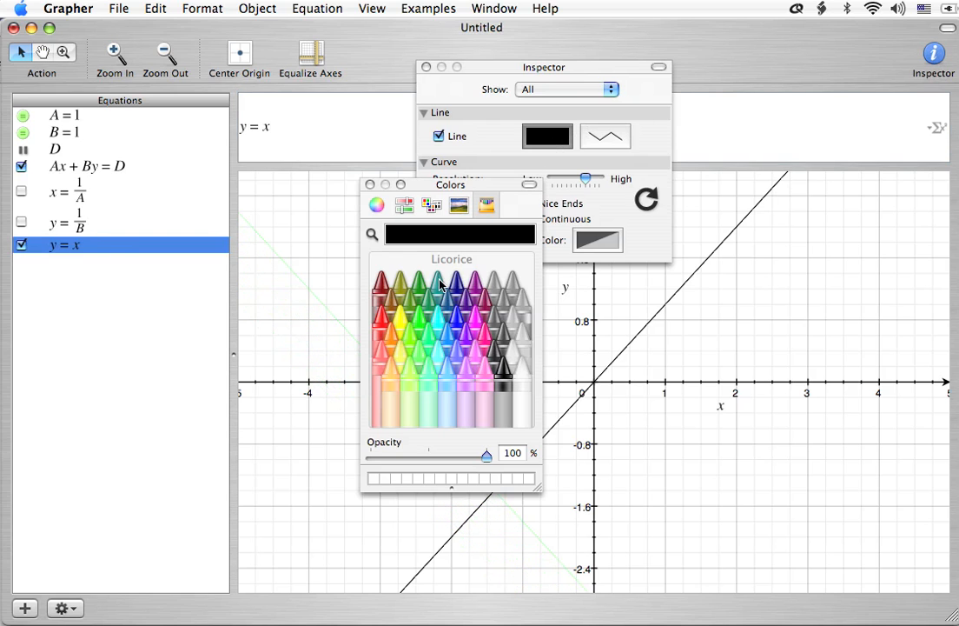
pyautogui.click(380, 285)
pyautogui.click(369, 184)
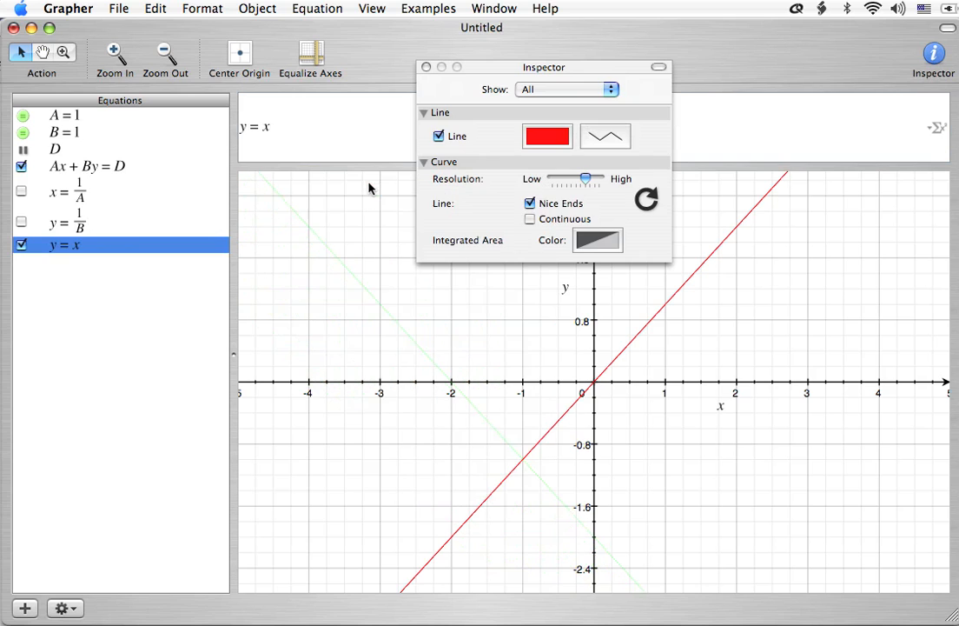
# Give the y = x line the third preset dashed style with pattern 10, 10, close the inspector and deselect the equation
pyautogui.click(606, 136)
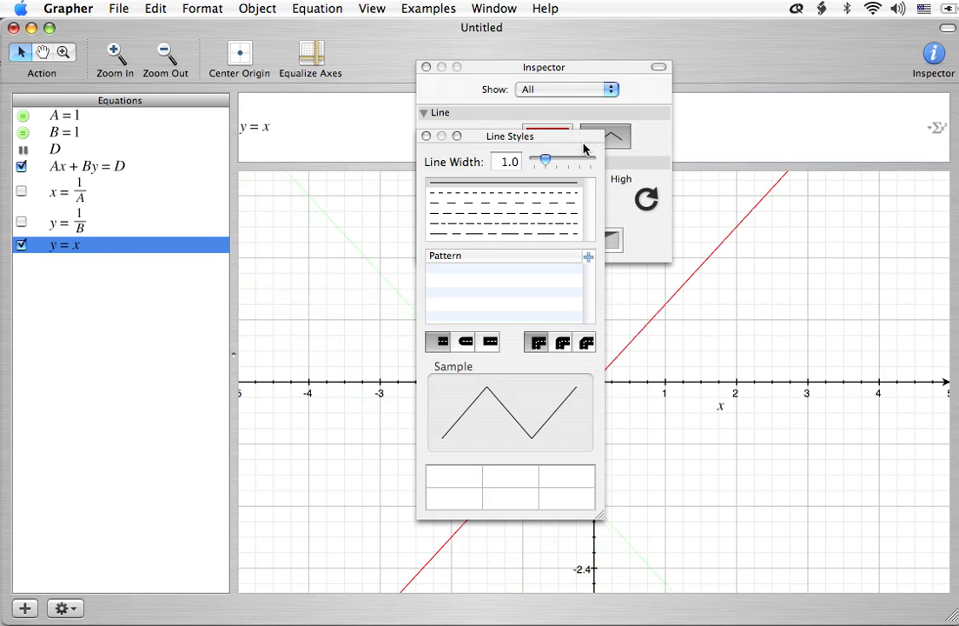
pyautogui.click(447, 204)
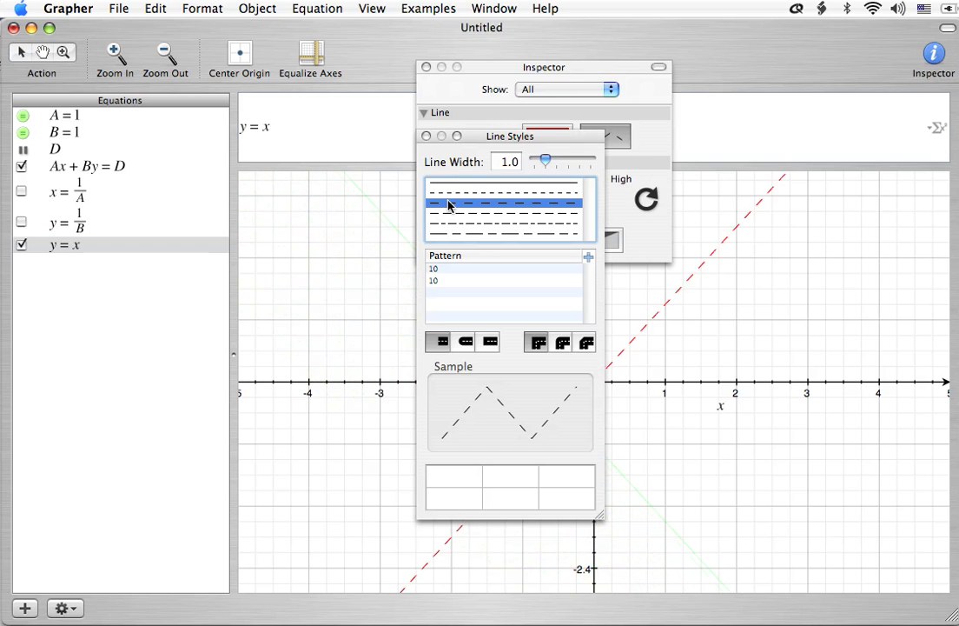
pyautogui.click(426, 135)
pyautogui.click(426, 68)
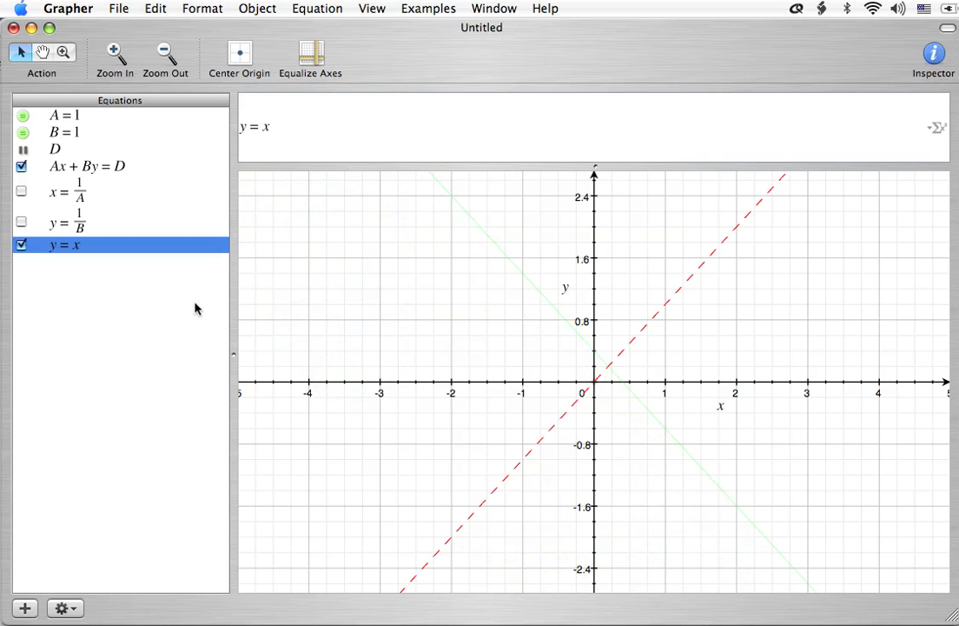
pyautogui.click(116, 373)
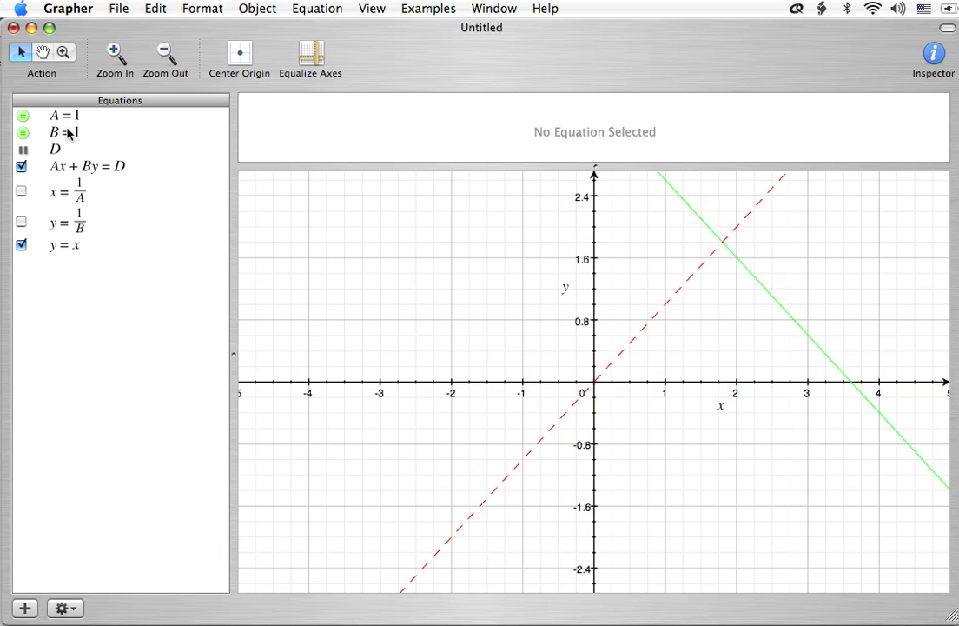
# Pause the animation of parameter D and set D to 0
pyautogui.click(57, 153)
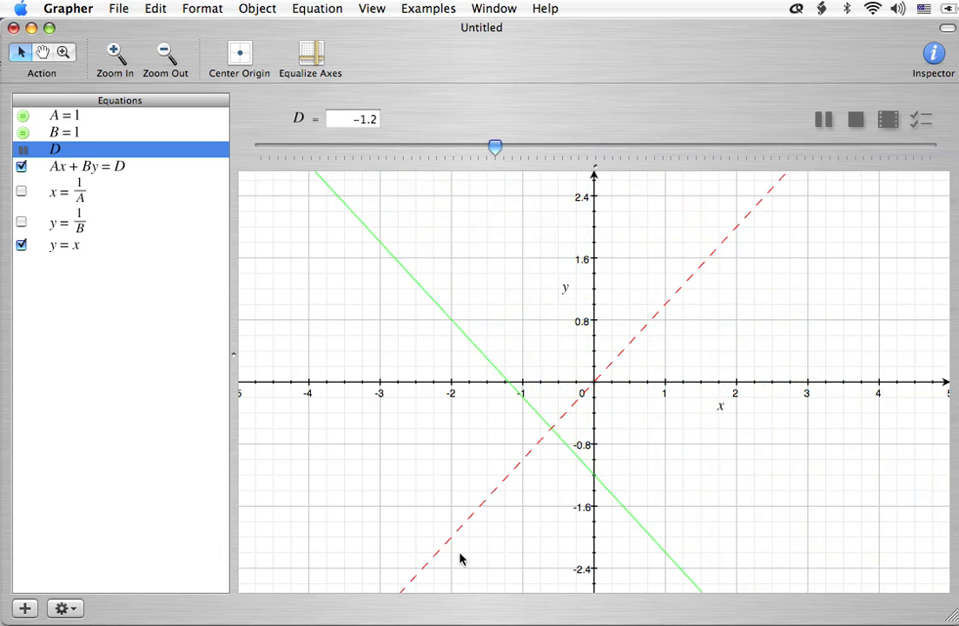
pyautogui.click(822, 119)
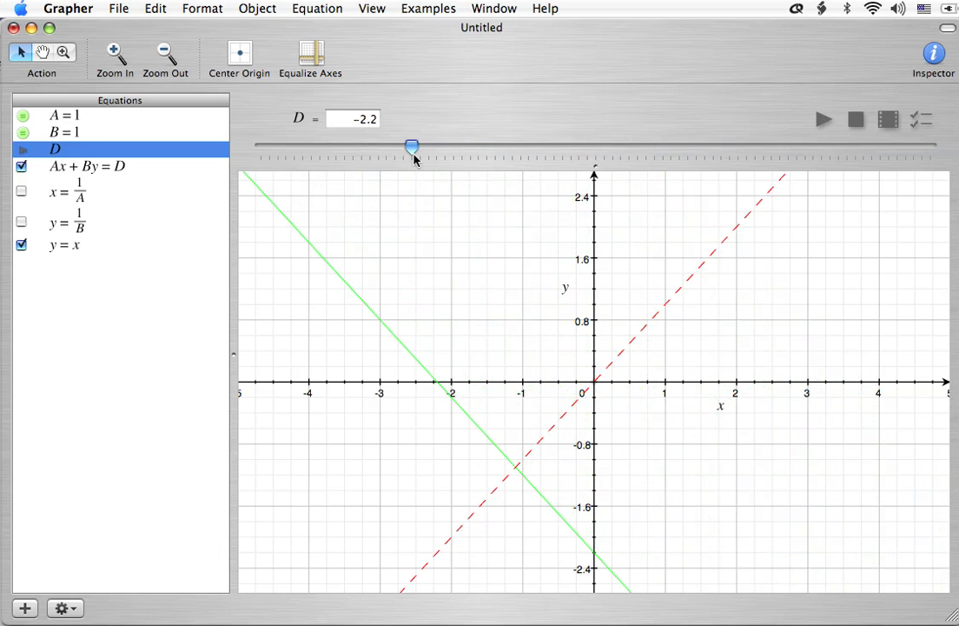
pyautogui.moveTo(411, 147); pyautogui.dragTo(596, 151)
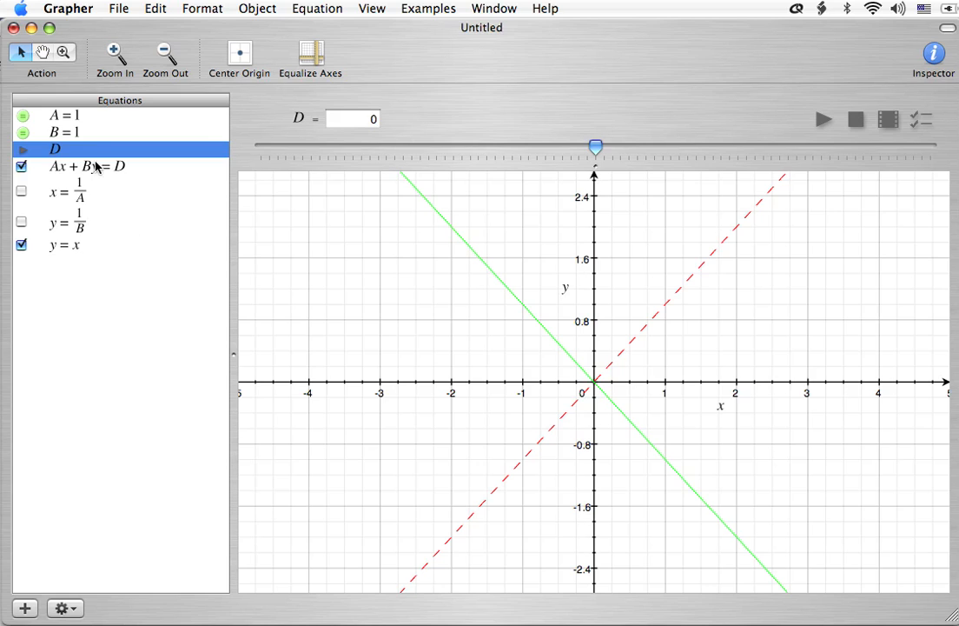
# Review parameters A, B and D one after another in the equation list, and clear the selection
pyautogui.click(85, 119)
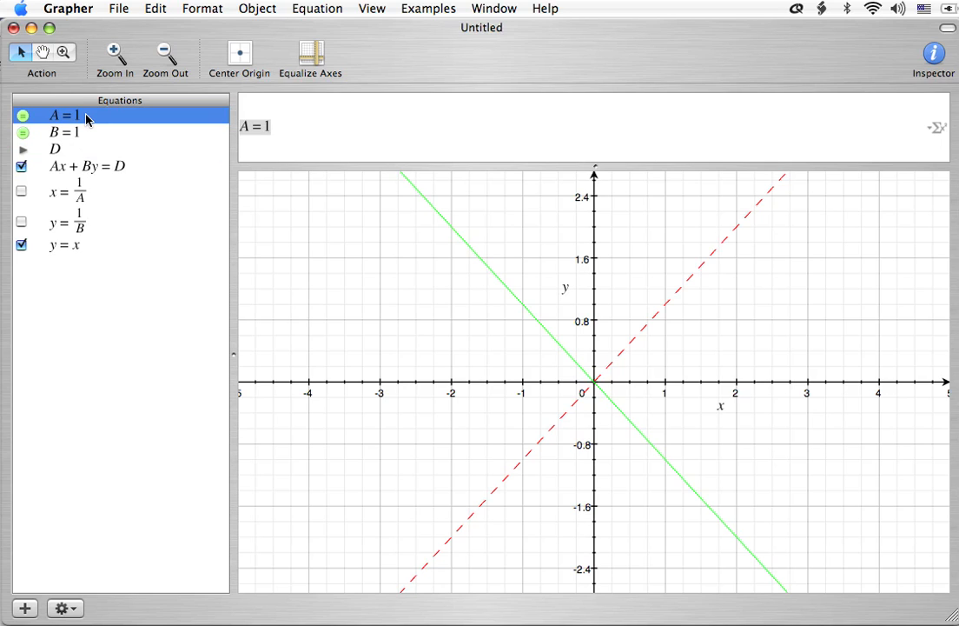
pyautogui.click(85, 136)
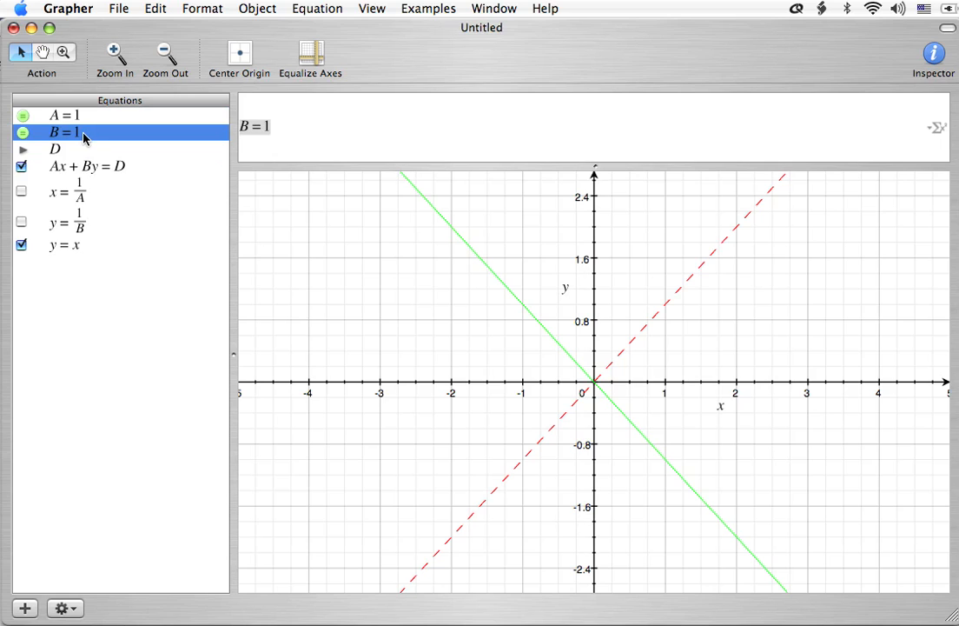
pyautogui.click(77, 154)
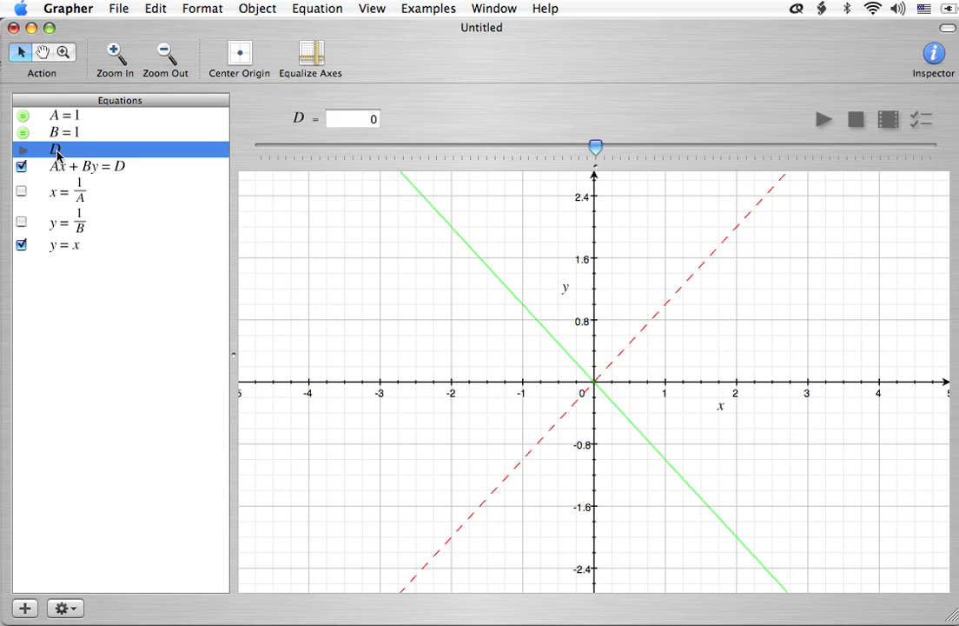
pyautogui.click(122, 379)
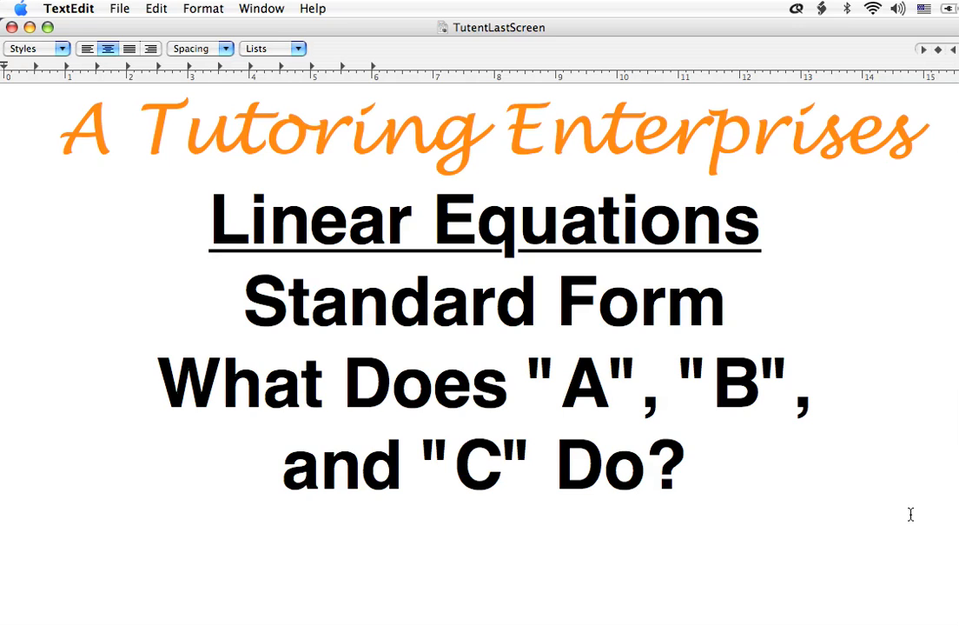
# Read through the TutentLastScreen document in TextEdit, from the lesson title past the contact details to the shareware payment note
pyautogui.scroll(-10, 479, 354)
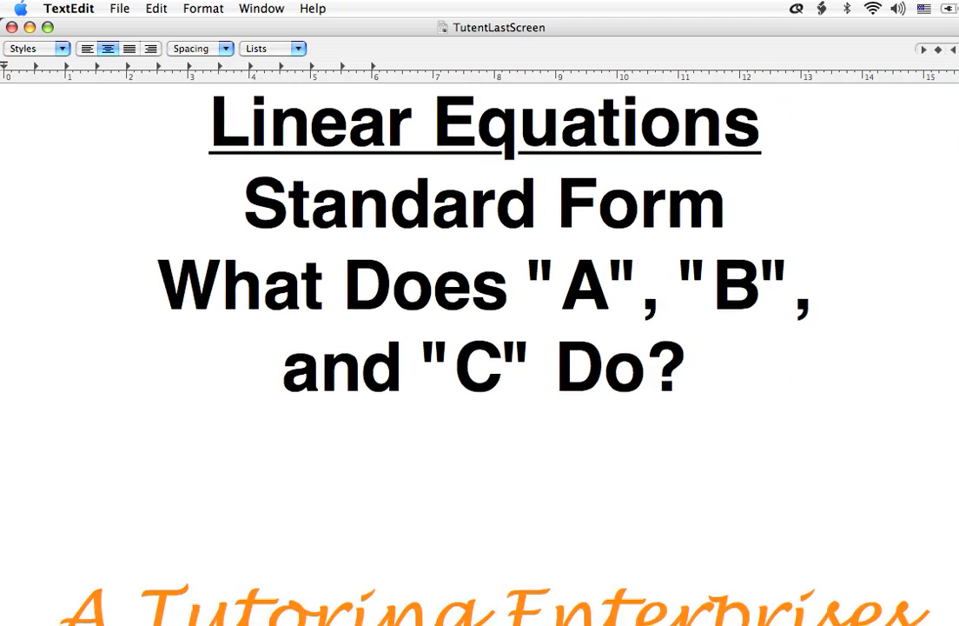
pyautogui.scroll(-2, 480, 355)
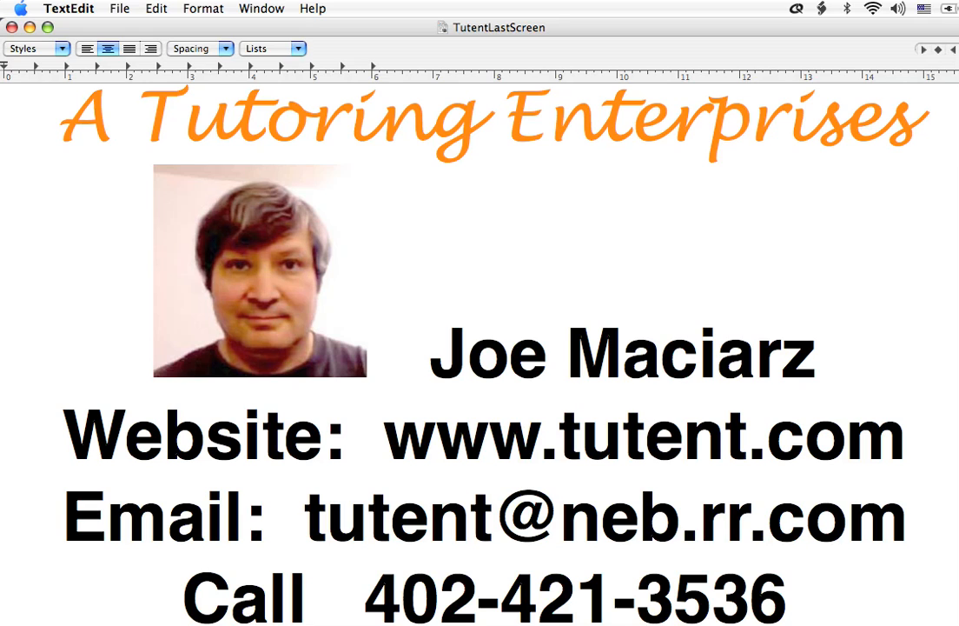
pyautogui.scroll(-10, 479, 347)
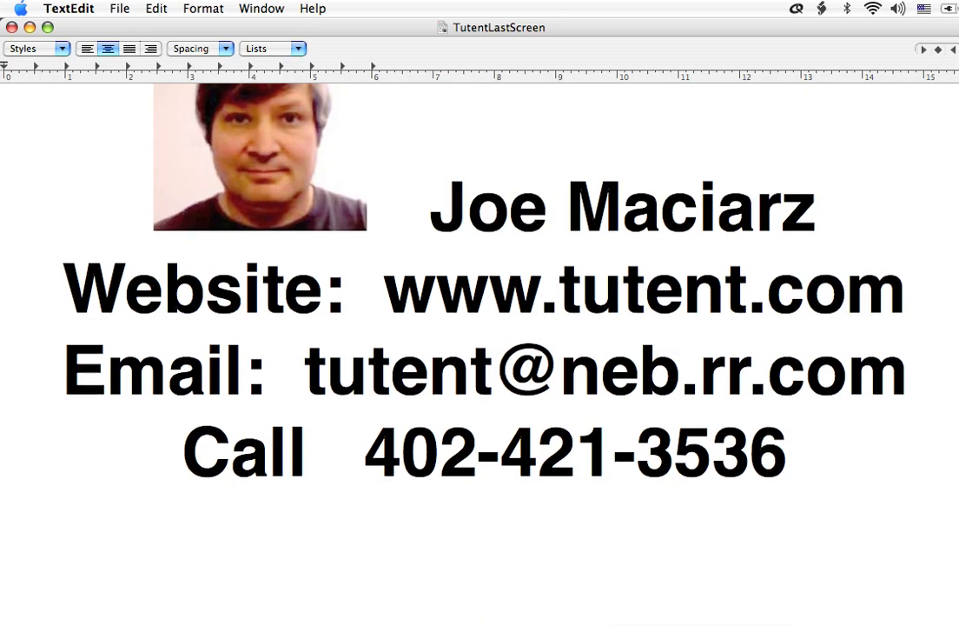
pyautogui.scroll(-8, 956, 512)
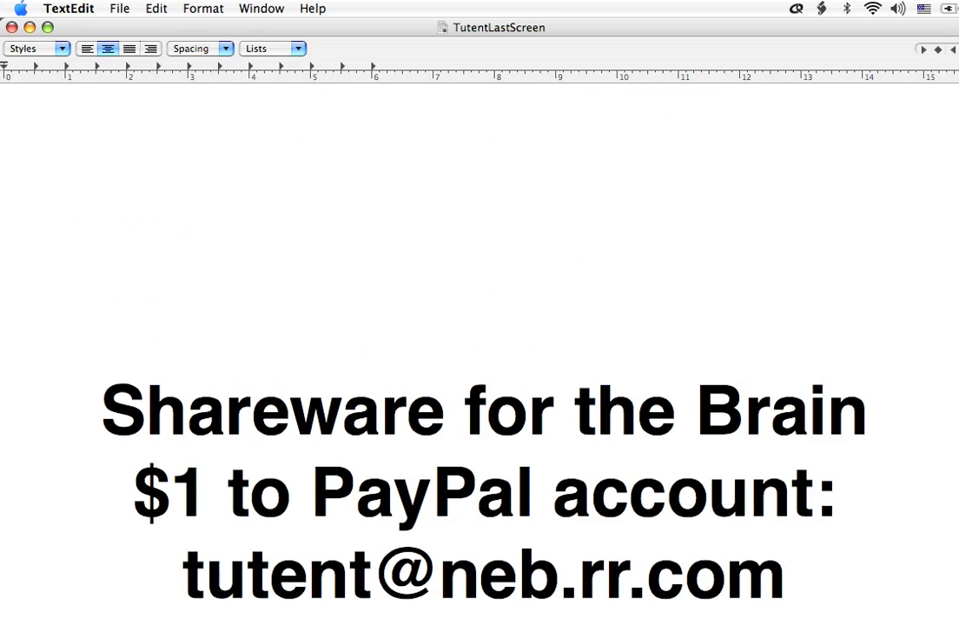
pyautogui.scroll(1, 954, 513)
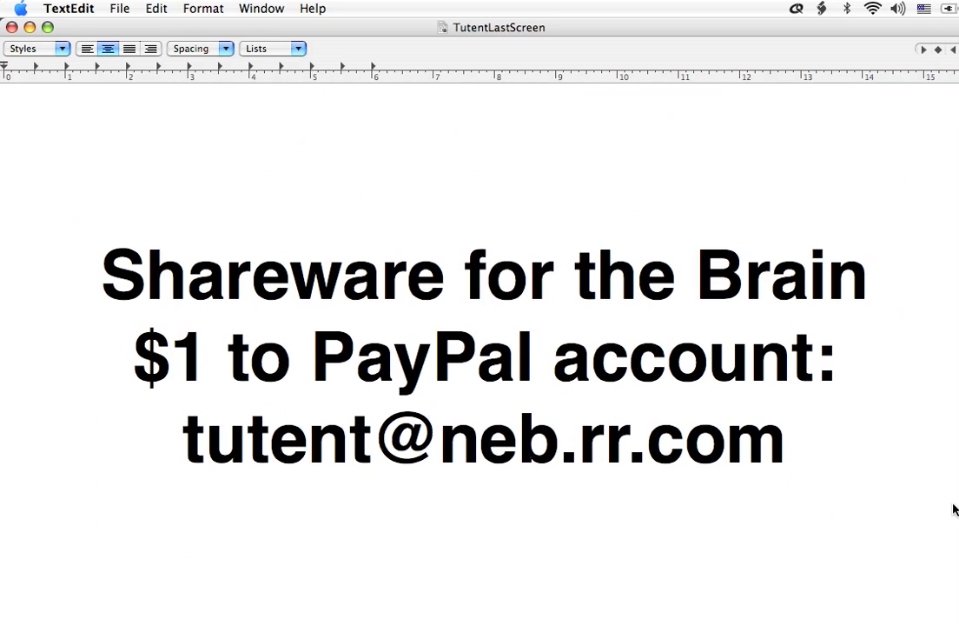